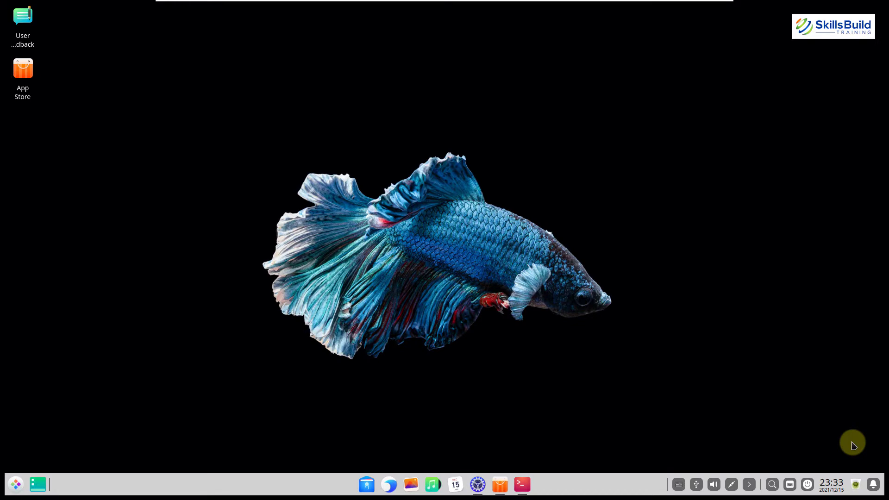
Open a terminal and refresh the package lists with sudo apt update, authenticating with the account password
key("ctrl+alt+t")
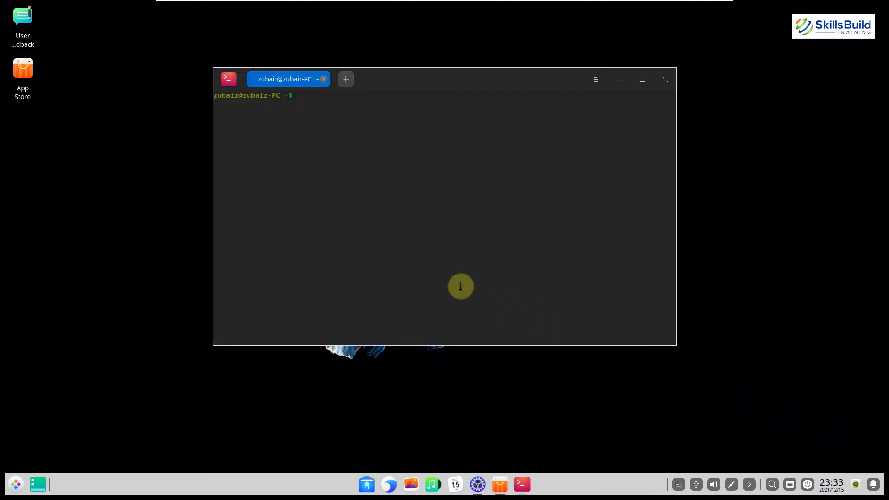
type("sudo apt")
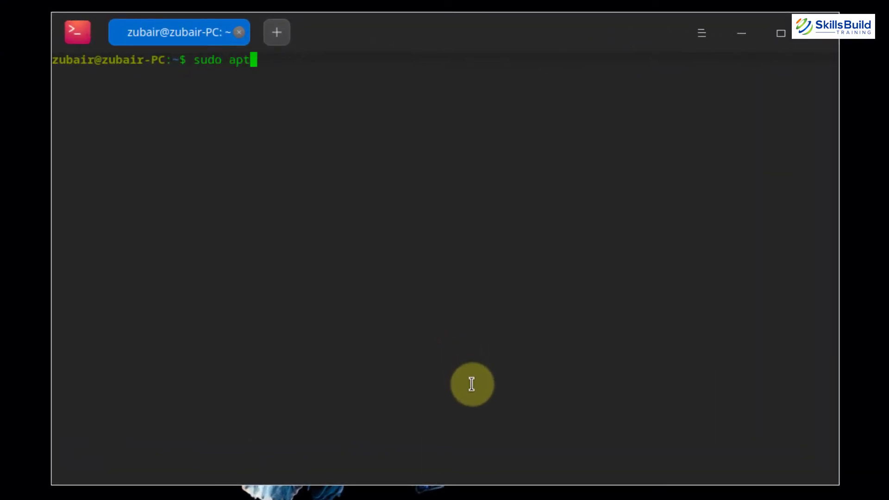
type(" update")
key("Return")
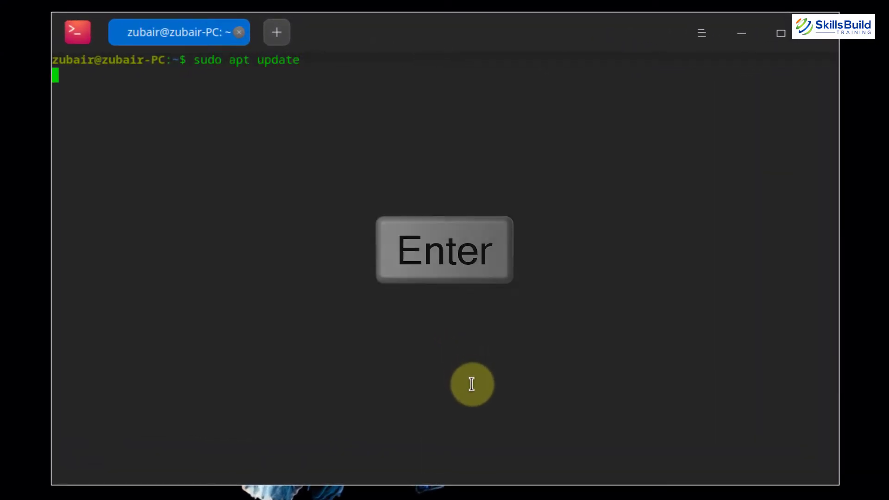
key("Return")
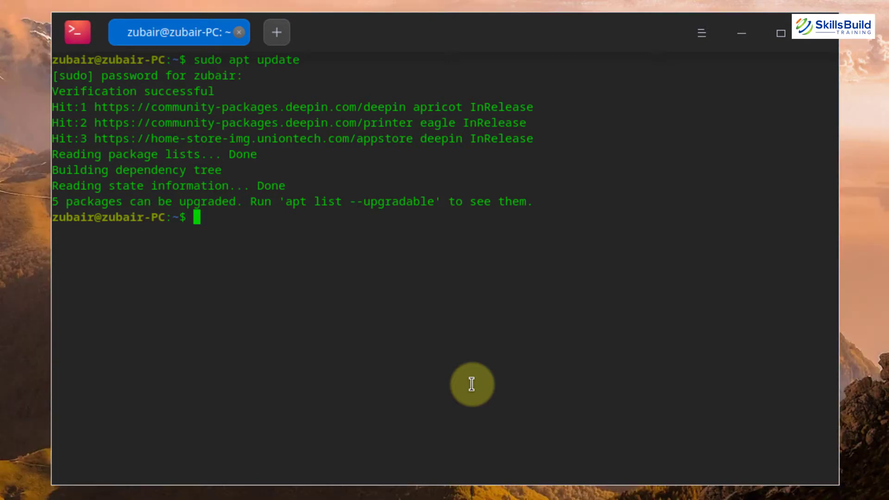
Run sudo apt upgrade to upgrade the installed packages
key("Up")
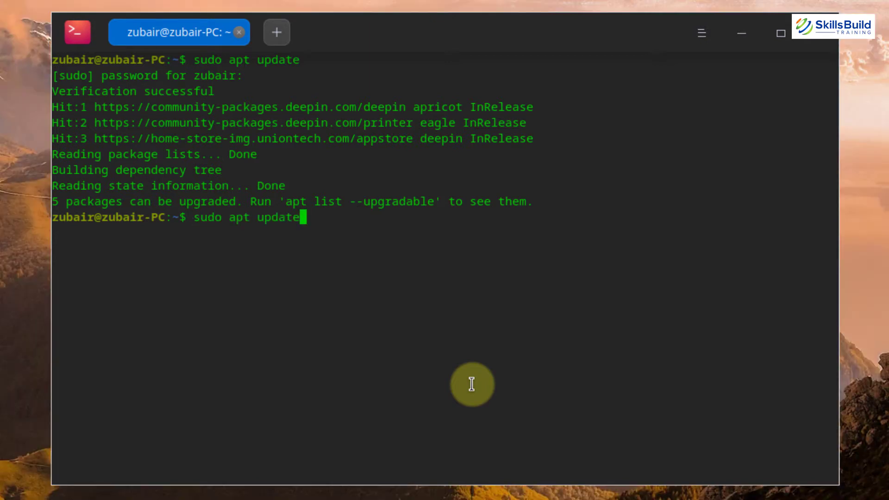
key("BackSpace")
key("BackSpace")
key("BackSpace")
key("BackSpace")
type("grade")
key("Return")
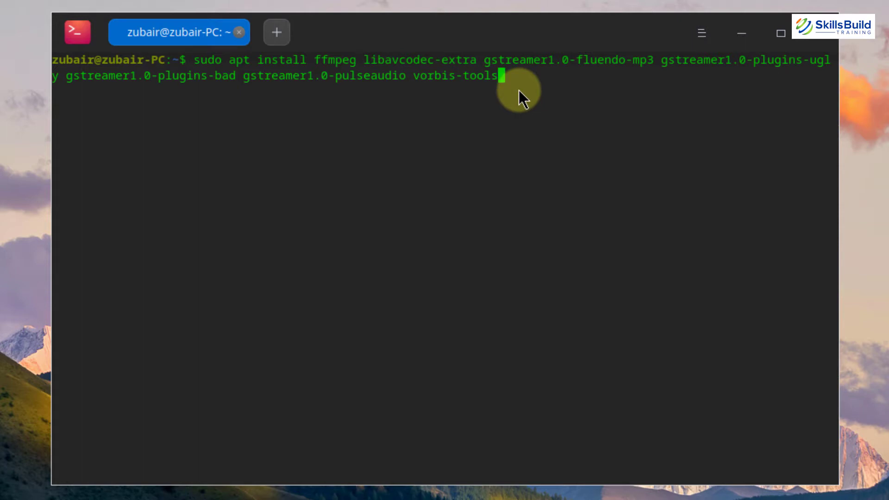
Run the prepared sudo apt install command for ffmpeg, libavcodec-extra, the gstreamer1.0 fluendo-mp3, plugins-ugly, plugins-bad and pulseaudio packages and vorbis-tools, entering the account password
key("Return")
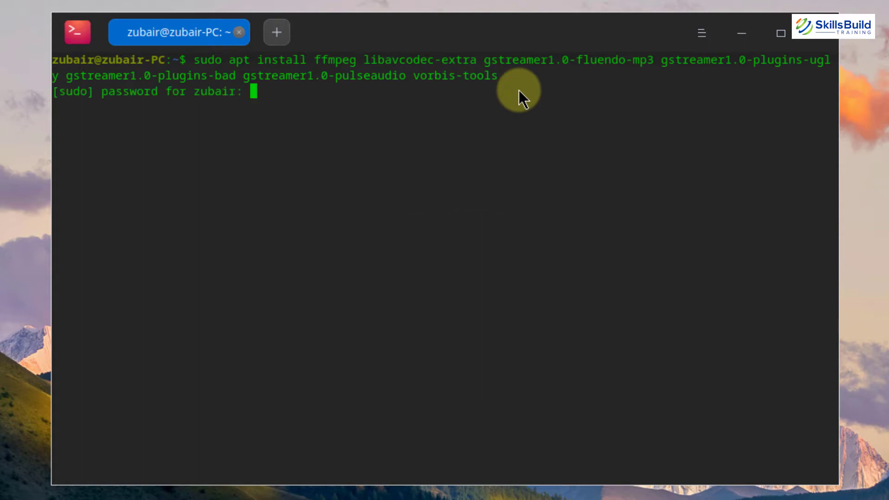
key("Return")
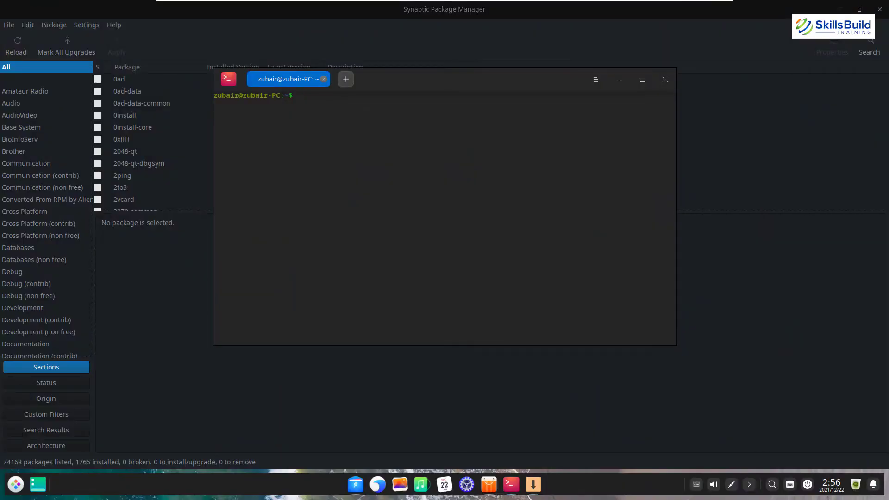
Refresh the package lists again with sudo apt update and enter the account password
type("sudo apt update")
key("Return")
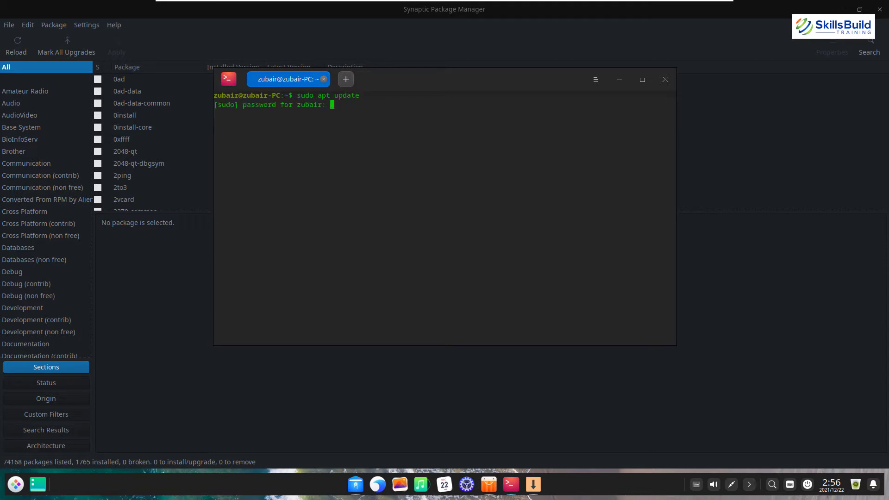
key("Return")
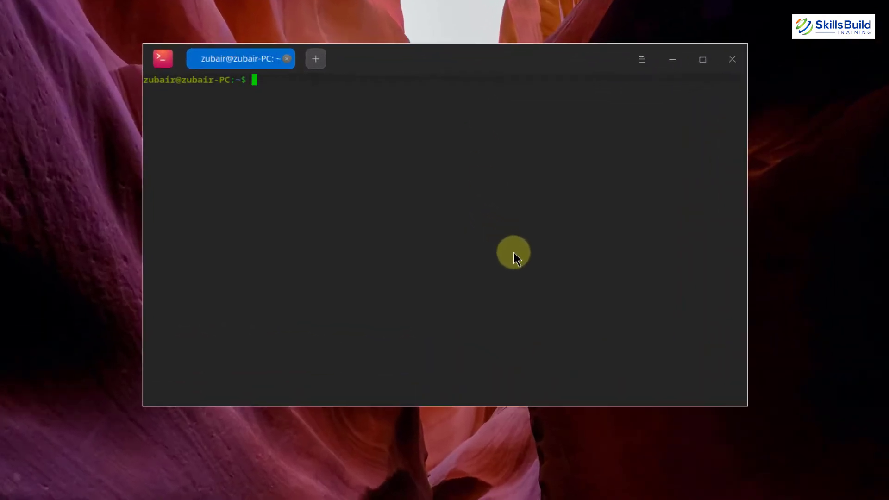
Open /etc/apt/sources.list in nano with sudo
type("s")
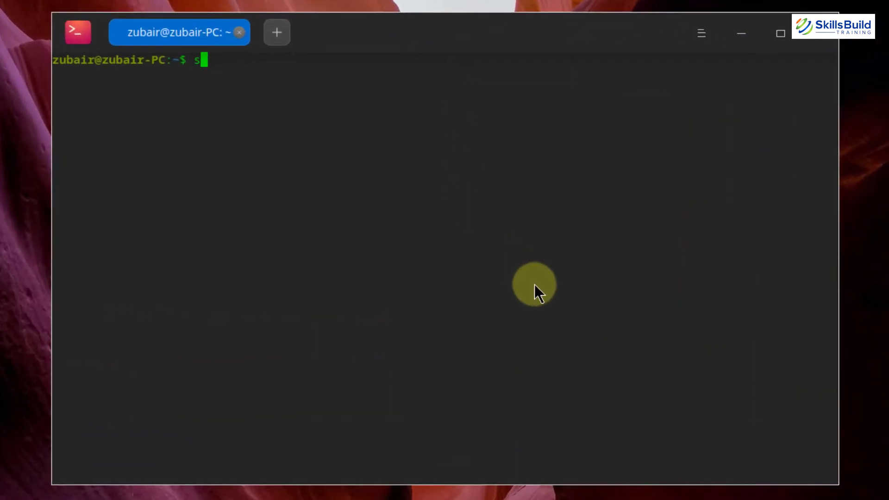
type("udo nano ")
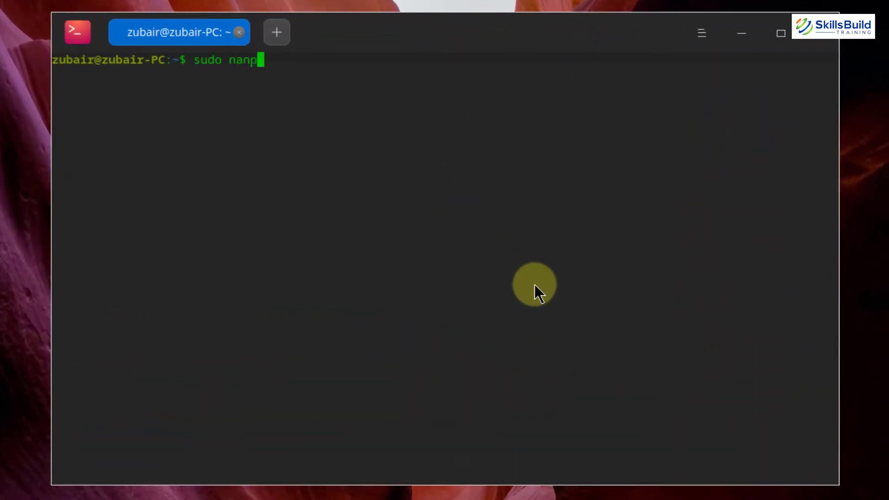
type("/etc/apt/s")
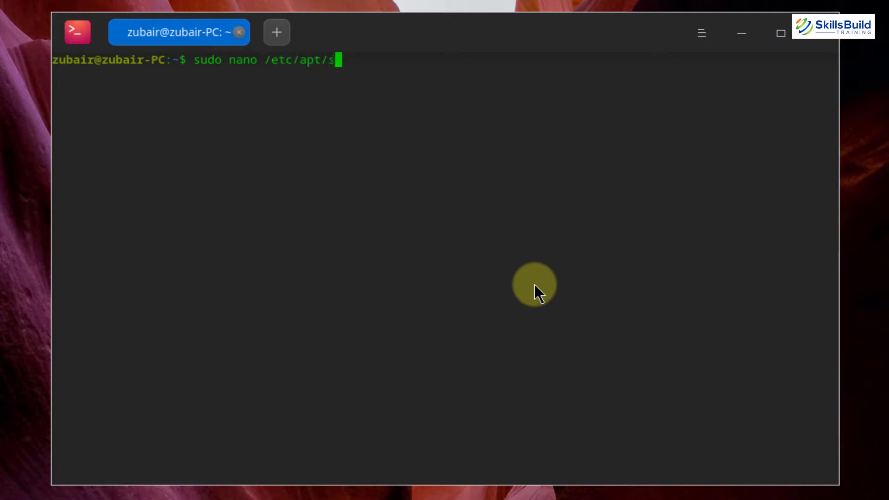
type("ources.list")
key("Return")
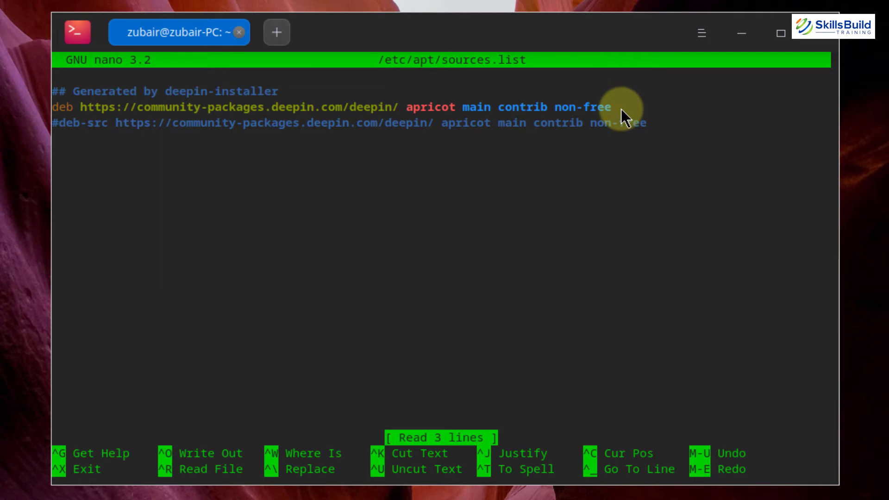
Paste the unstable main contrib non-free mirror entries, ending with ftp://mirror.nexcess.net/deepin/, on a new line below the apricot deb entry
key("Down")
key("Down")
key("Down")
key("Return")
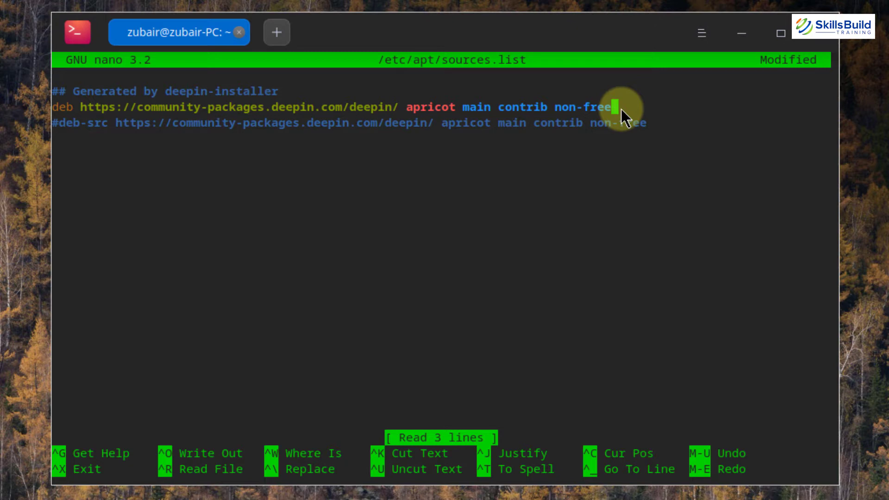
key("Return")
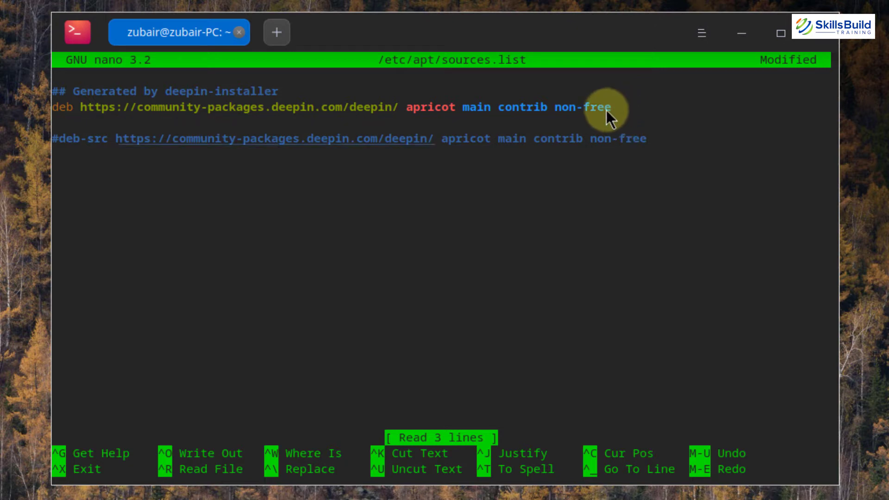
right_click(204, 140)
left_click(206, 140)
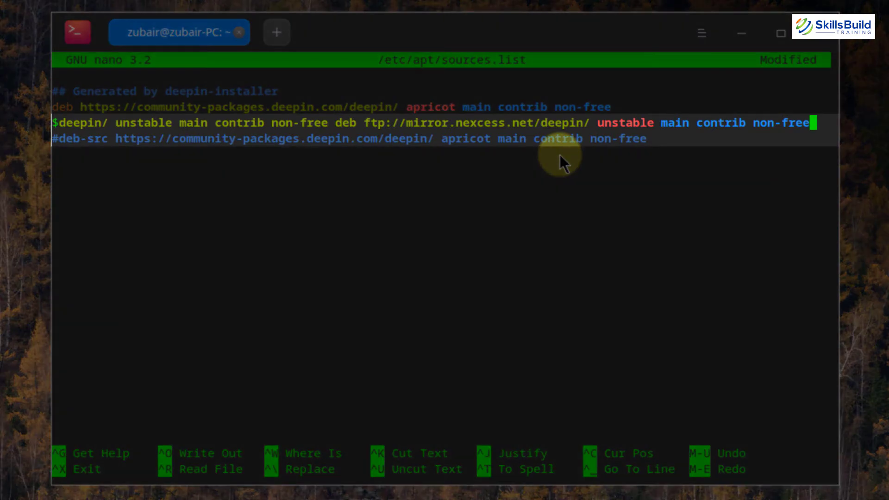
Save the changes to /etc/apt/sources.list under the same file name and exit nano
key("ctrl+x")
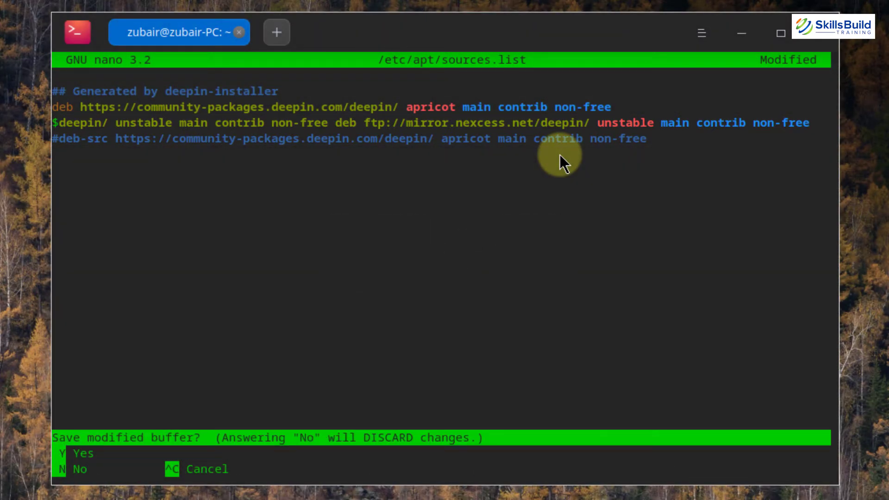
key("y")
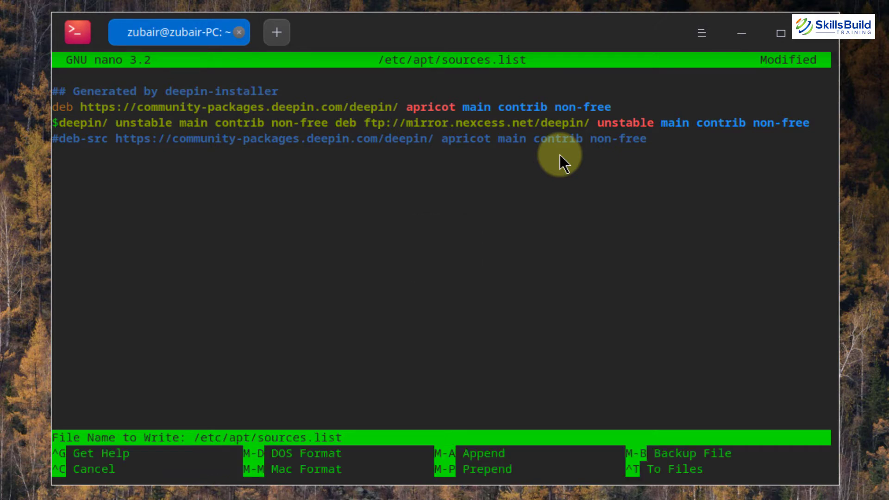
key("Return")
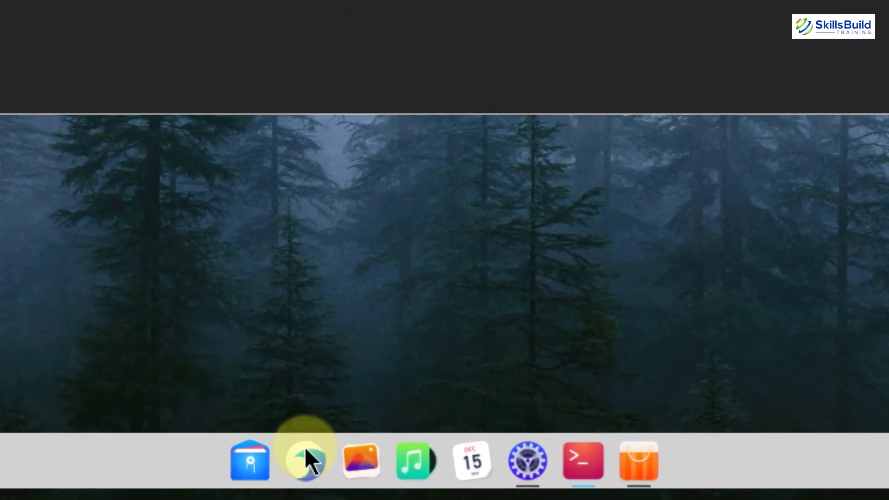
Switch to the web browser and search for debian from the address bar with the default search engine
left_click(305, 448)
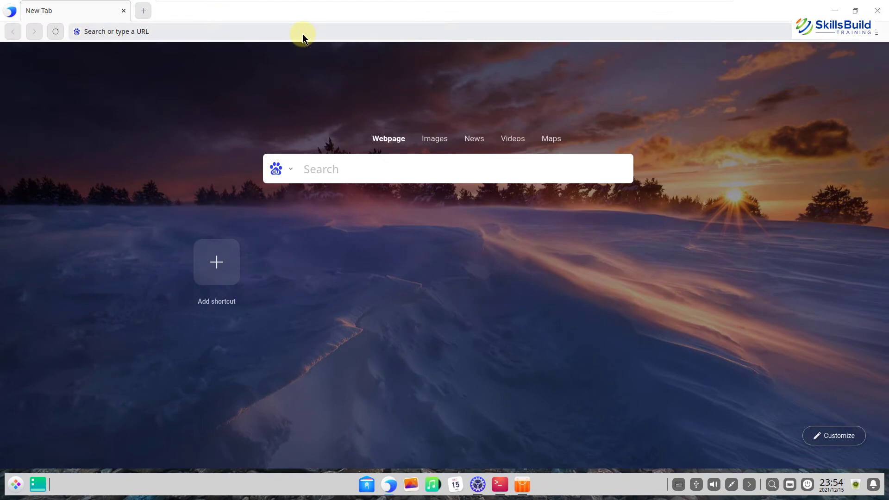
left_click(302, 34)
type("debian")
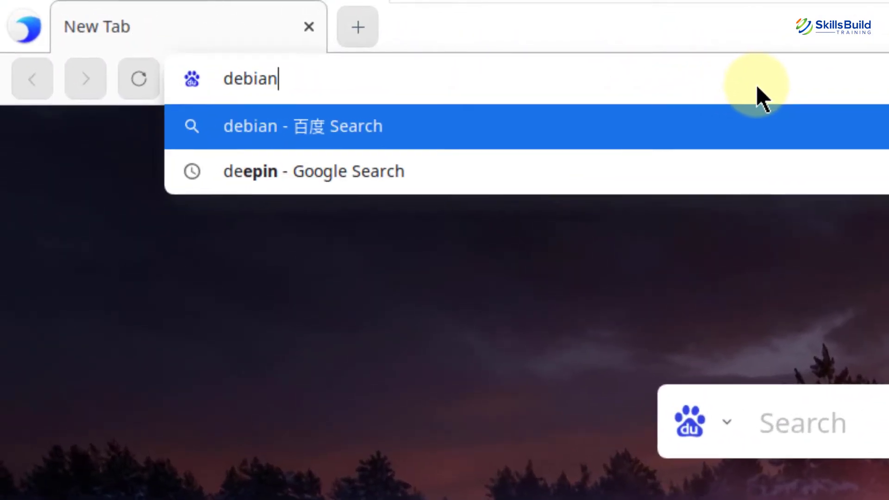
key("Return")
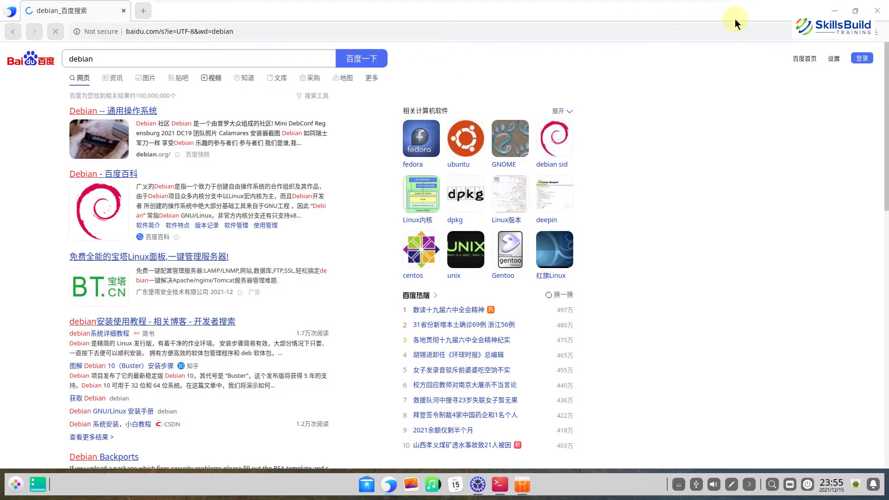
Set the search engine used in the address bar to Google in the browser settings
left_click(875, 30)
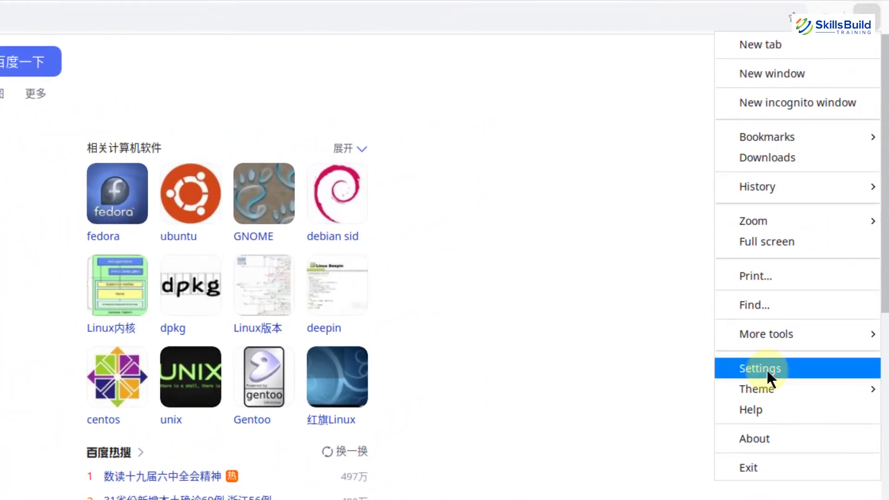
left_click(765, 368)
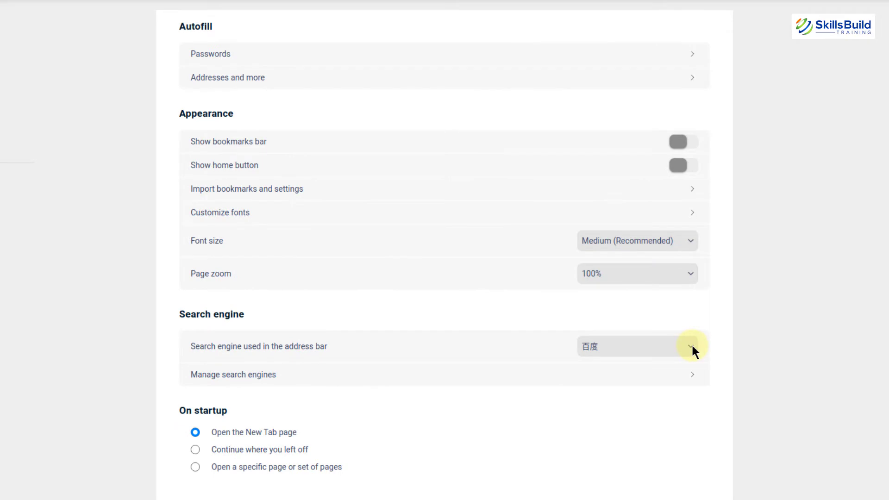
left_click(691, 347)
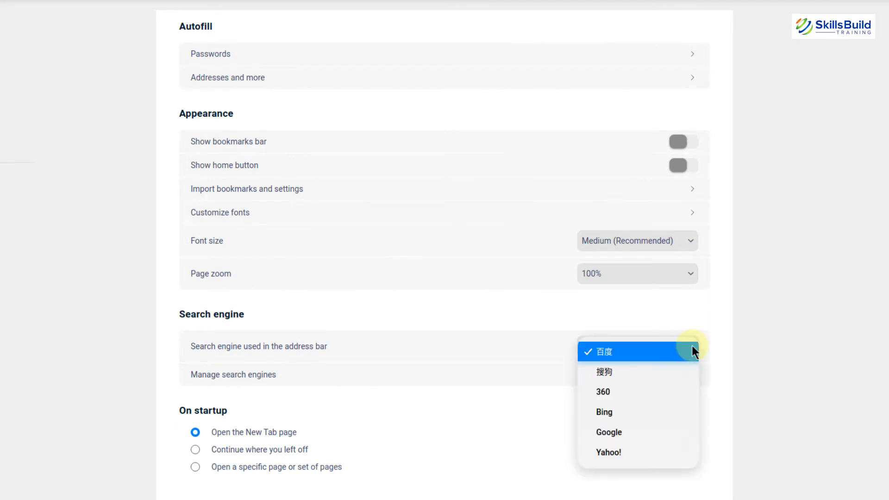
key("Up")
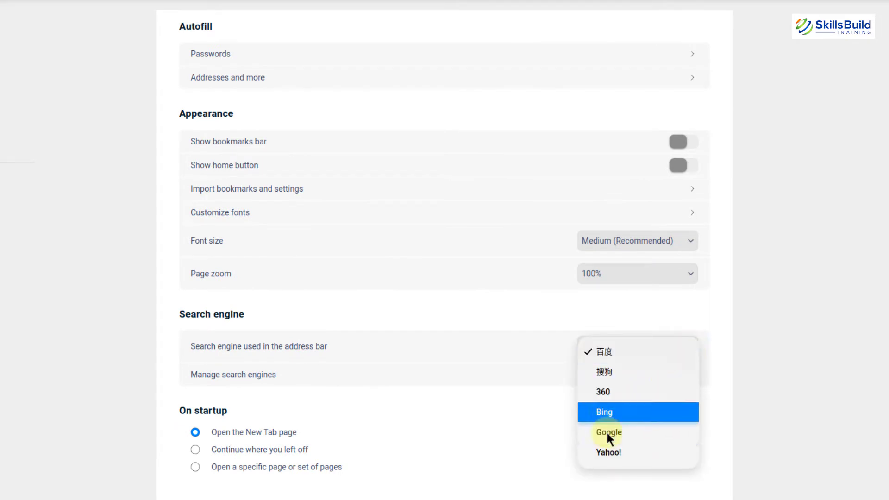
key("Down")
key("Down")
key("Up")
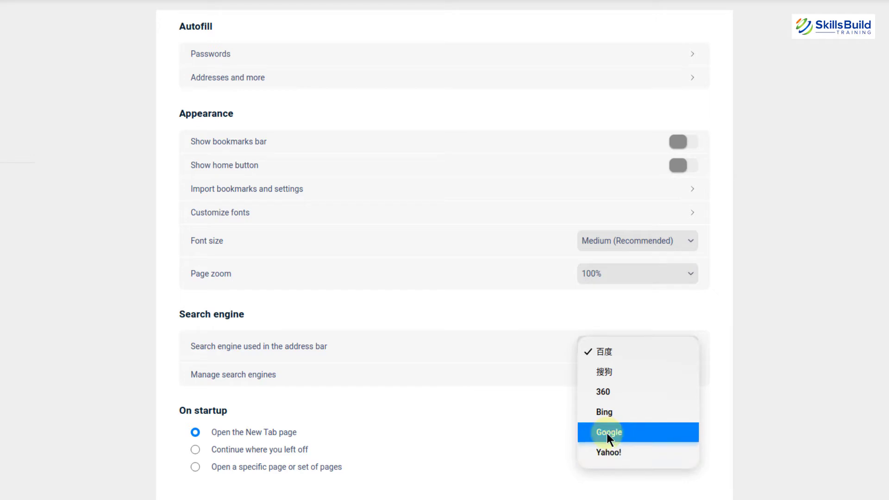
left_click(607, 433)
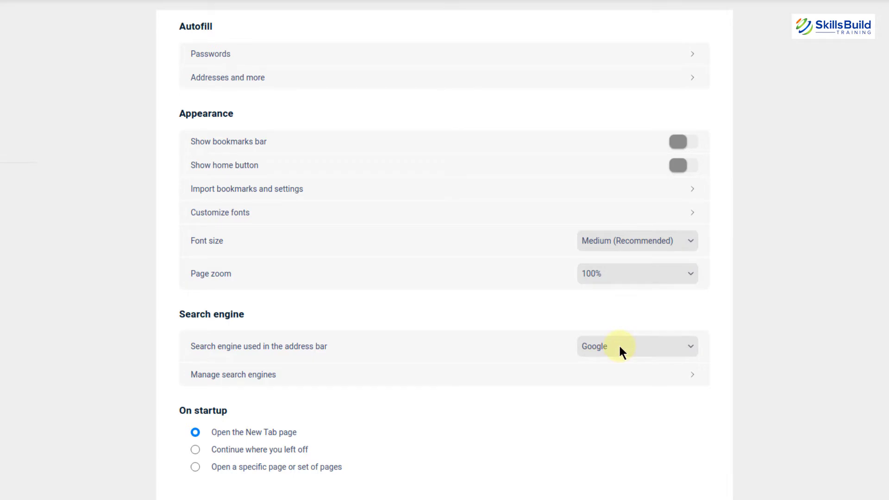
Search Google for debian from the address bar
key("ctrl+l")
key("BackSpace")
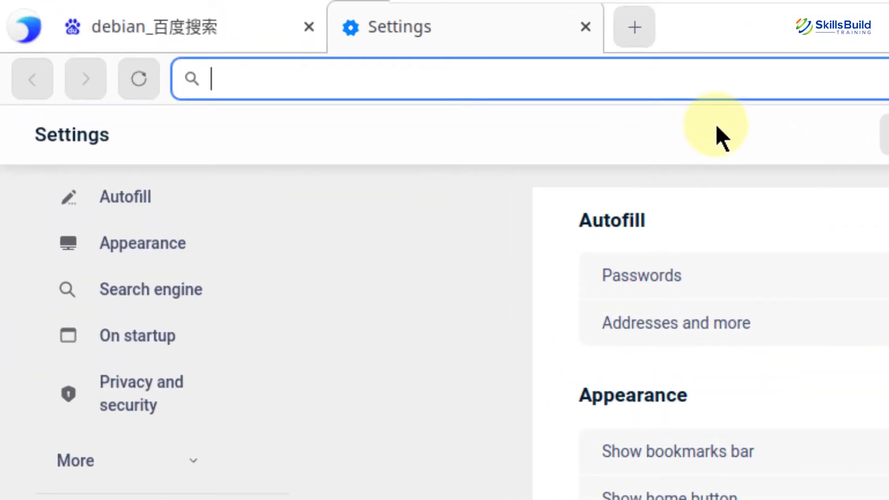
type("deb")
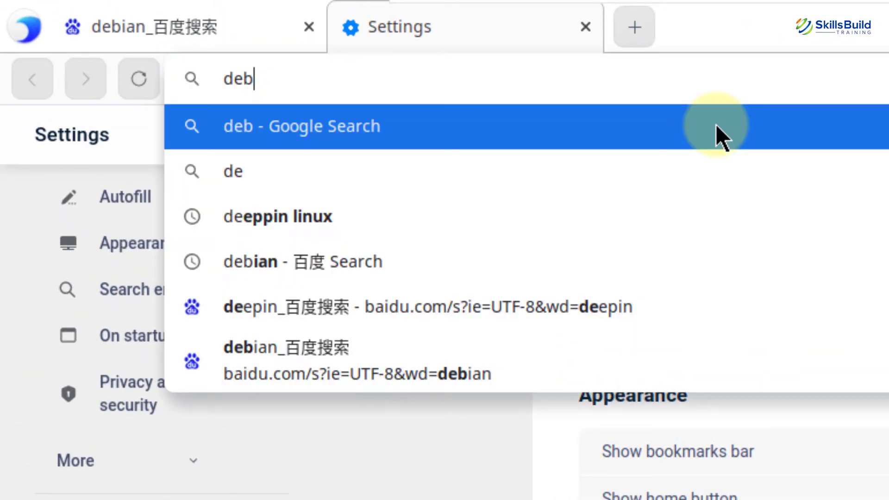
type("ian")
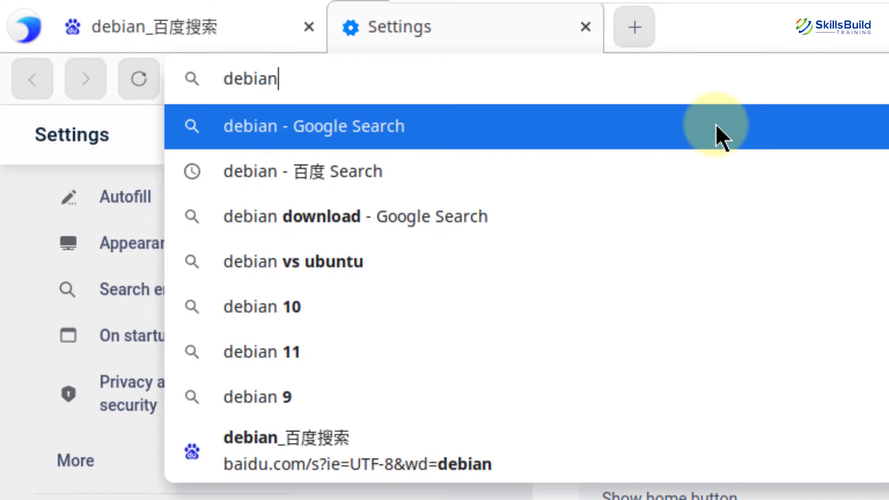
left_click(715, 124)
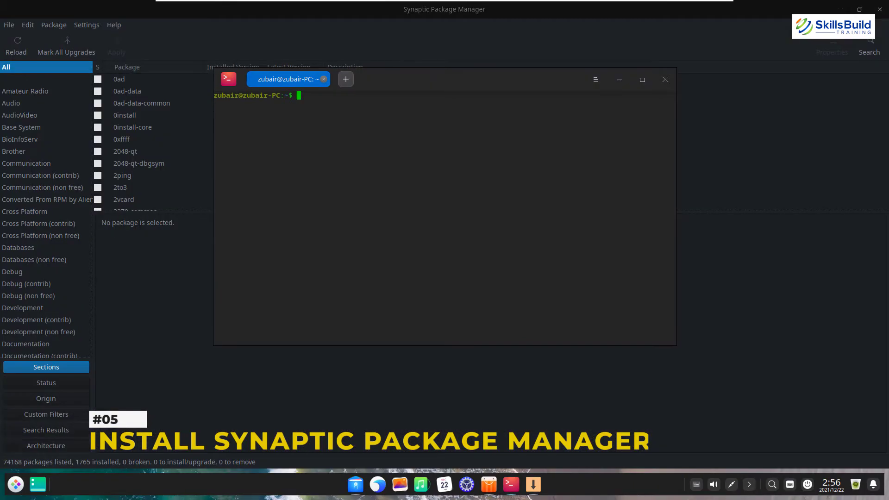
Refresh the package lists with sudo apt update, entering the sudo password for authorization
type("sudo a")
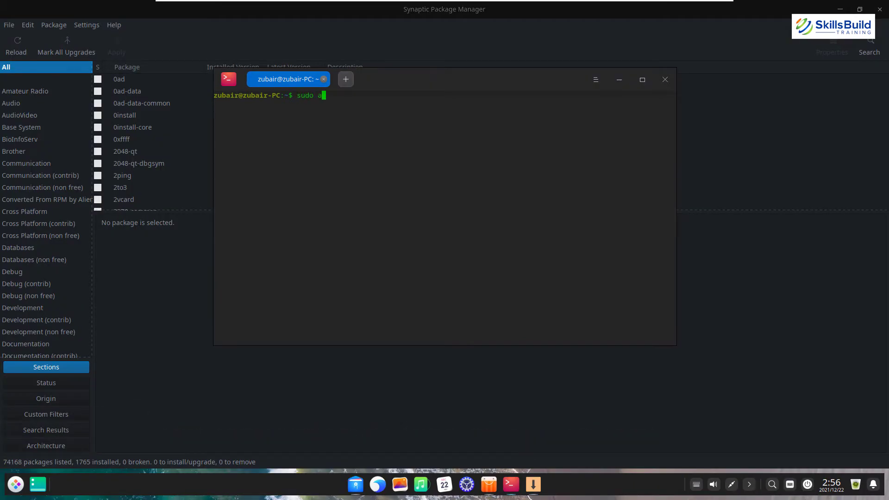
type("pt update")
key("Return")
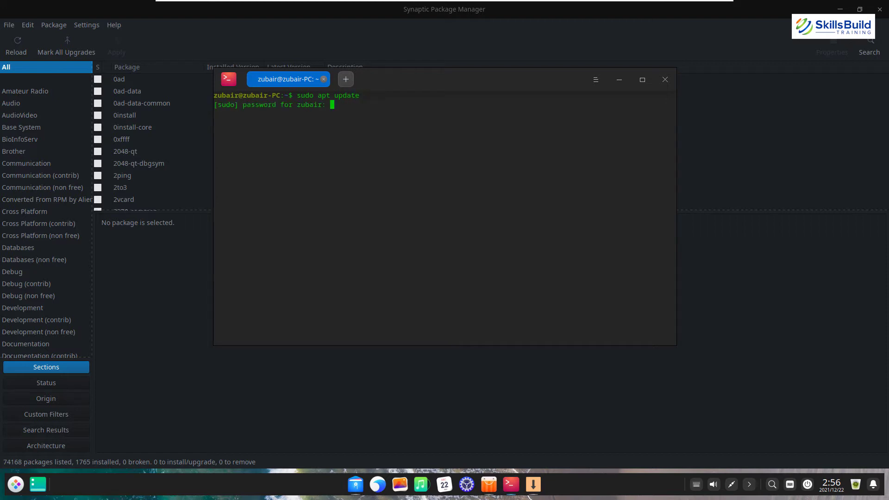
key("Return")
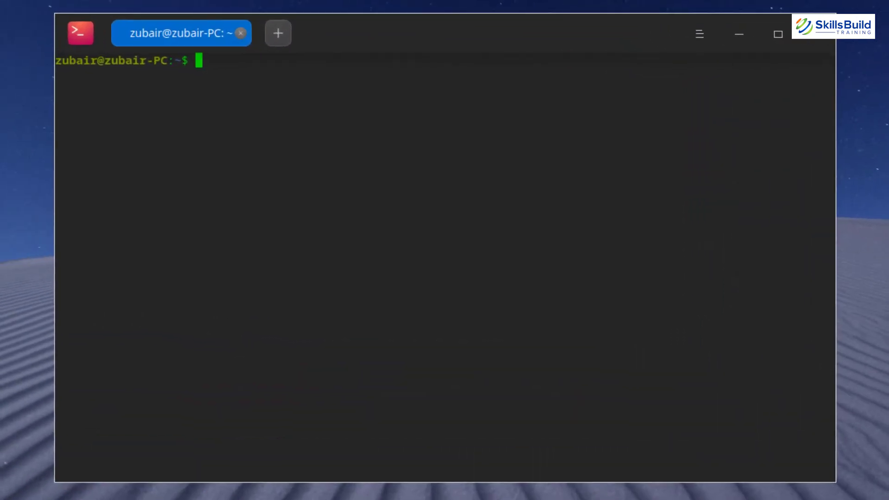
Install the synaptic package with apt, using the -y option to accept automatically
type("sud")
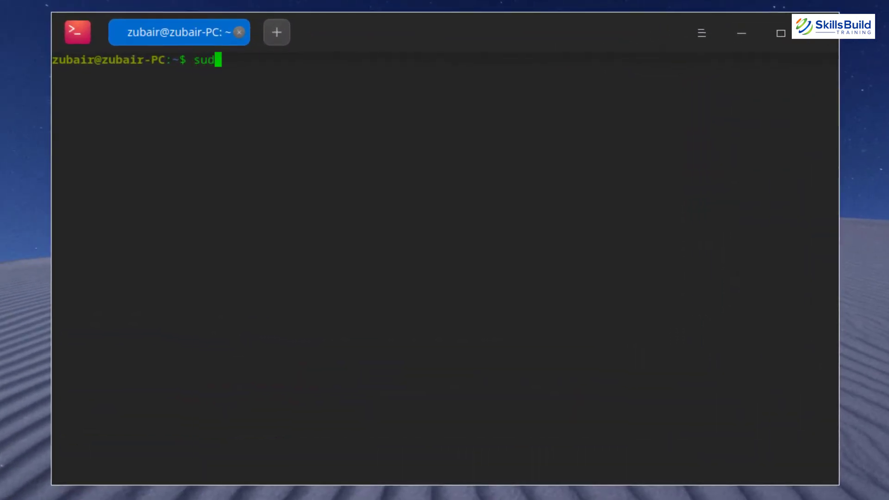
type("o apt install -y ")
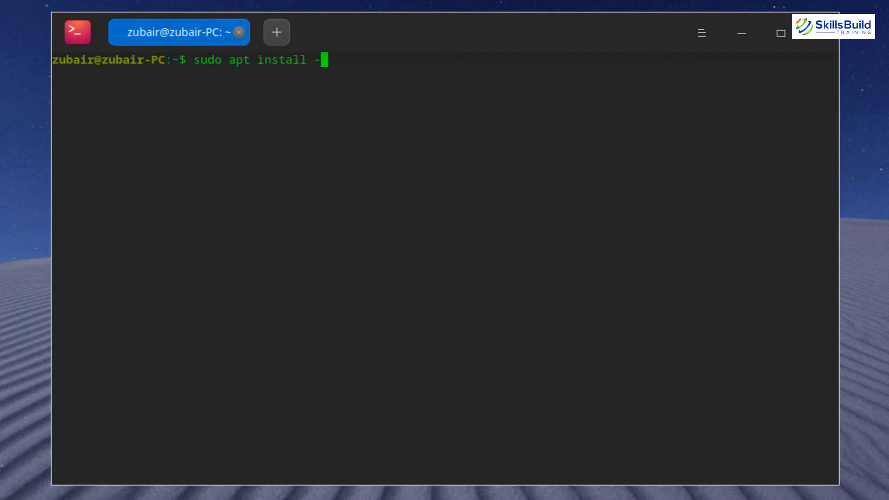
type("synaptic")
key("Return")
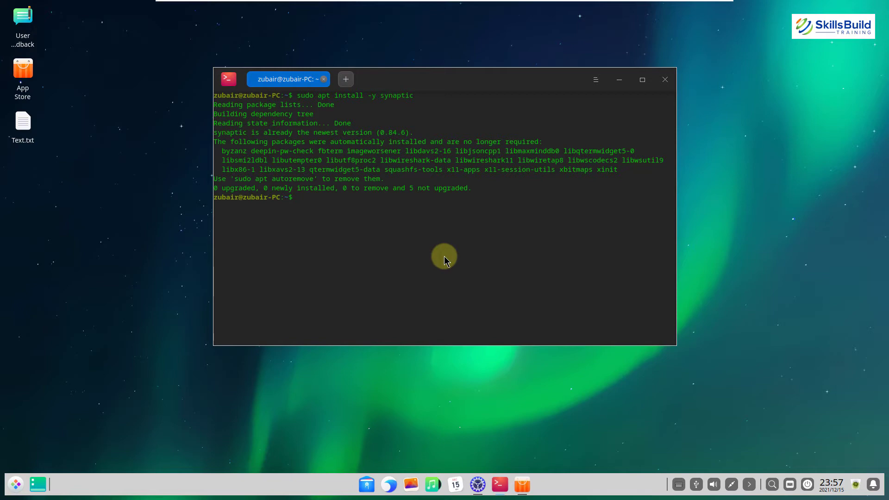
Find Synaptic Package Manager among the installed applications and launch it
key("super")
type("synapti")
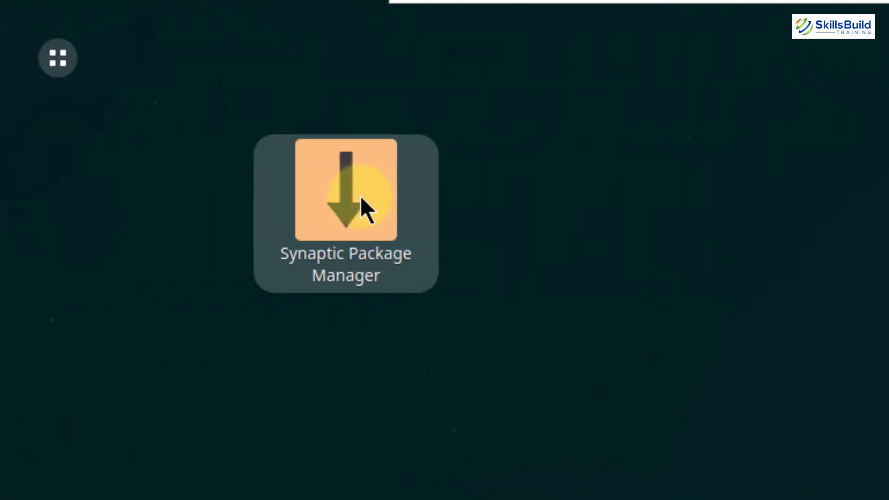
left_click(361, 196)
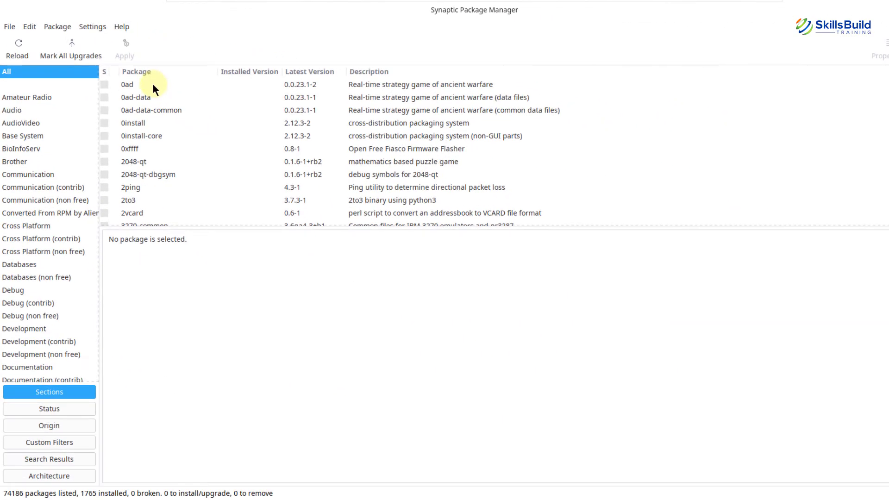
Mark the abook package in the Email section for installation
scroll(12, 132, "down", 1)
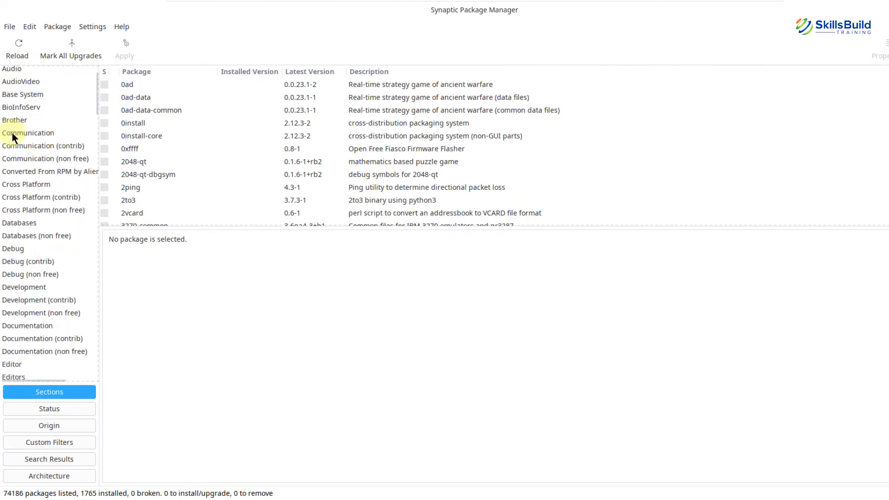
scroll(11, 131, "down", 3)
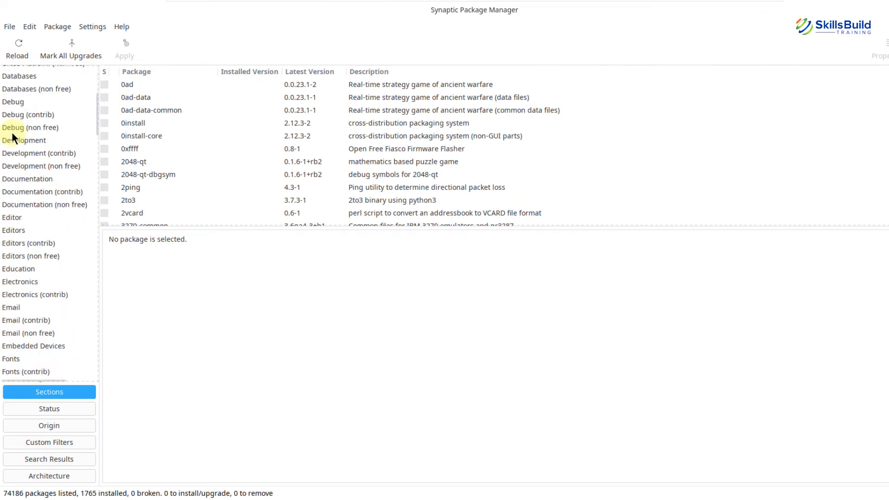
left_click(12, 308)
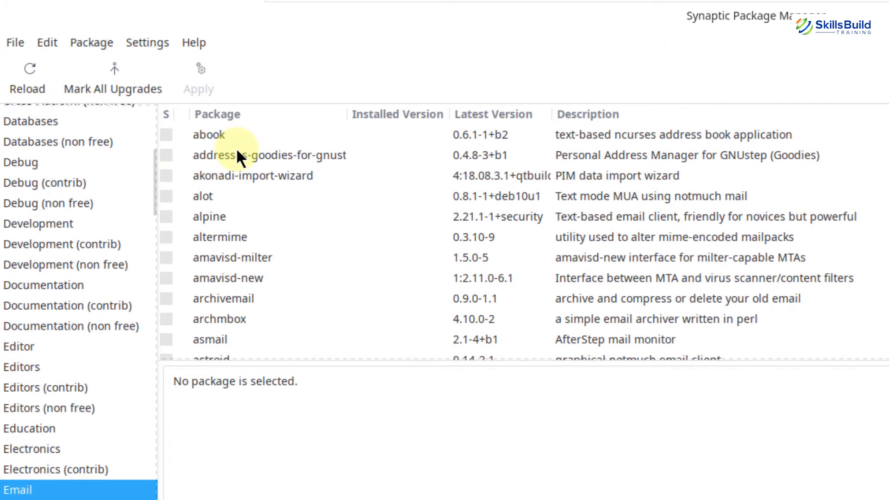
left_click(166, 138)
key("Escape")
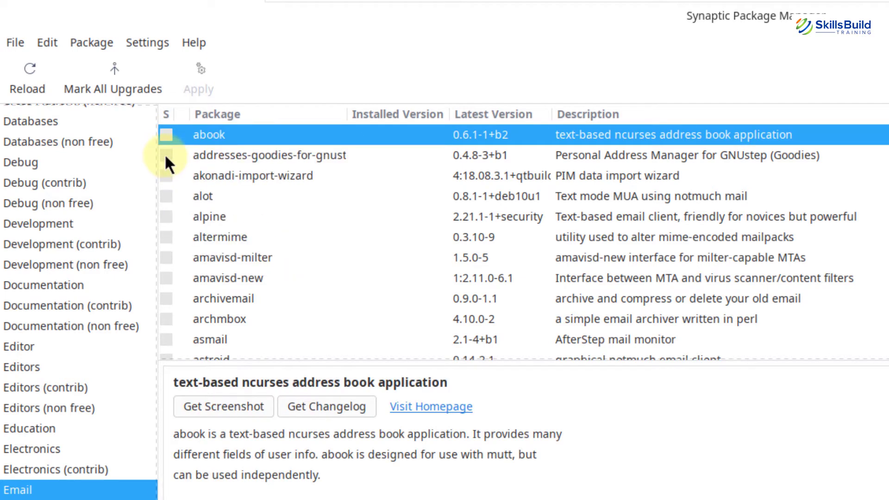
left_click(166, 134)
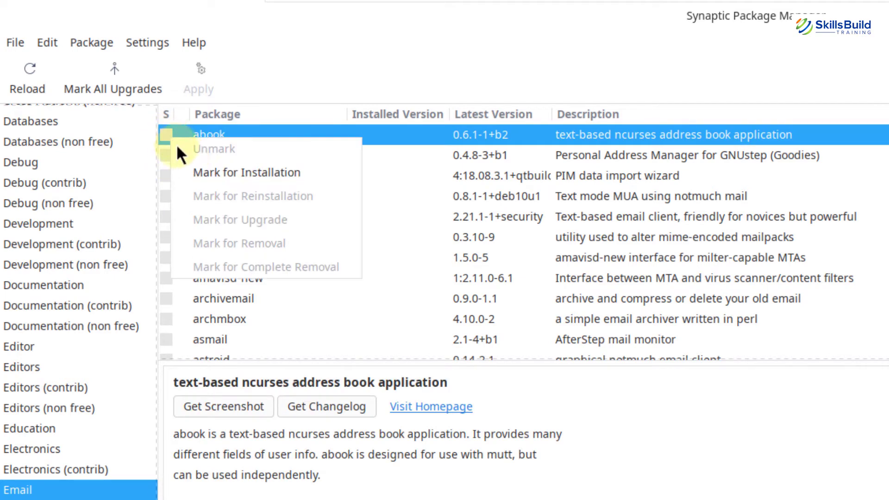
left_click(198, 173)
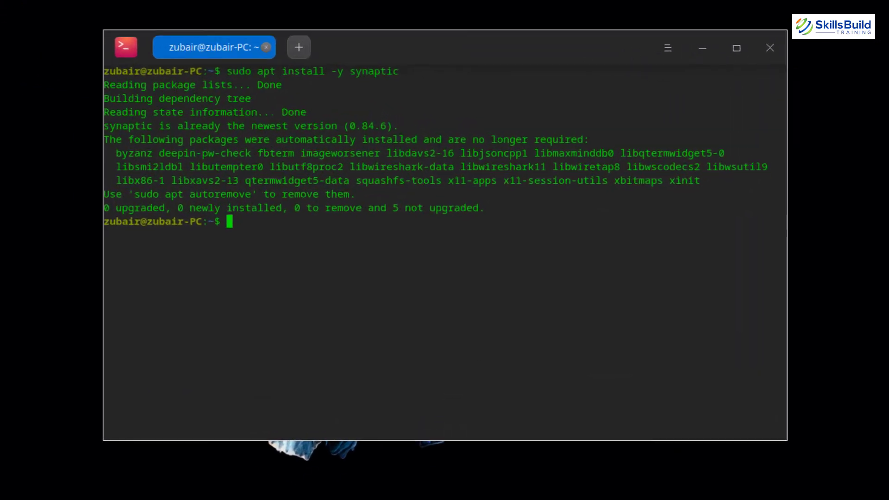
In the terminal, install ufw with sudo apt install -f ufw and enable the firewall with sudo ufw enable
type("sud")
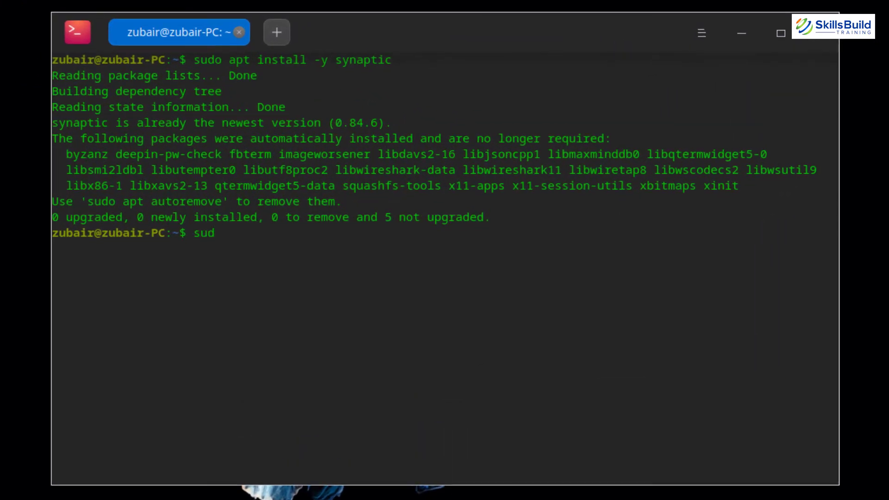
type("o apt install -f ufw")
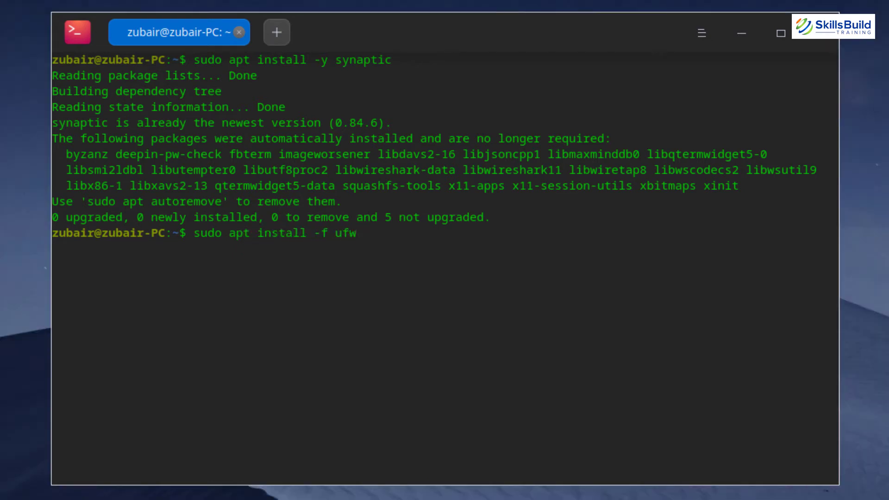
key("Return")
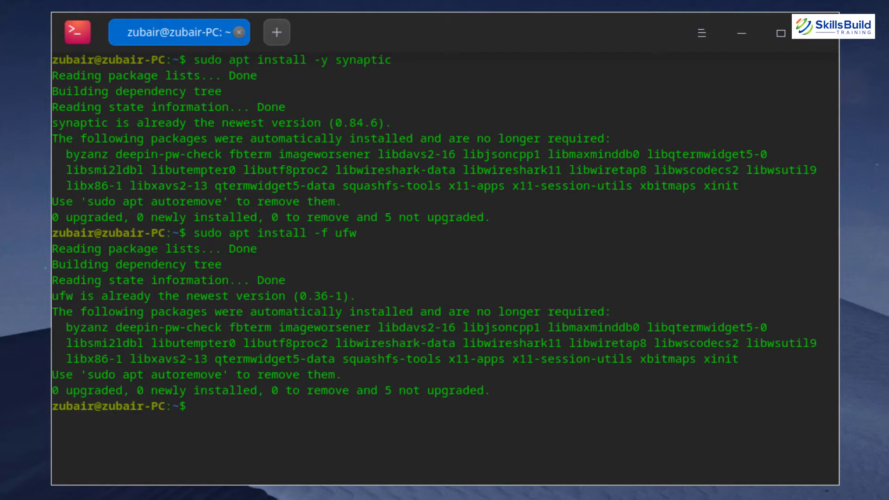
type("sudo ufw enable")
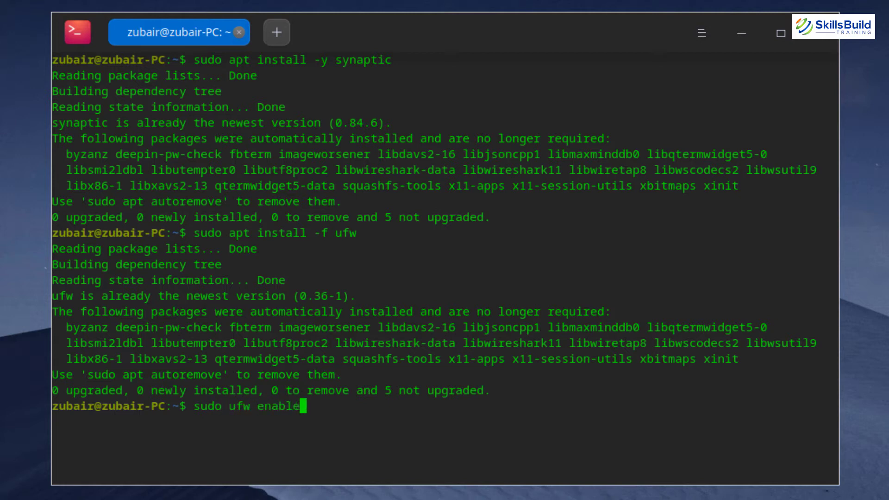
key("Return")
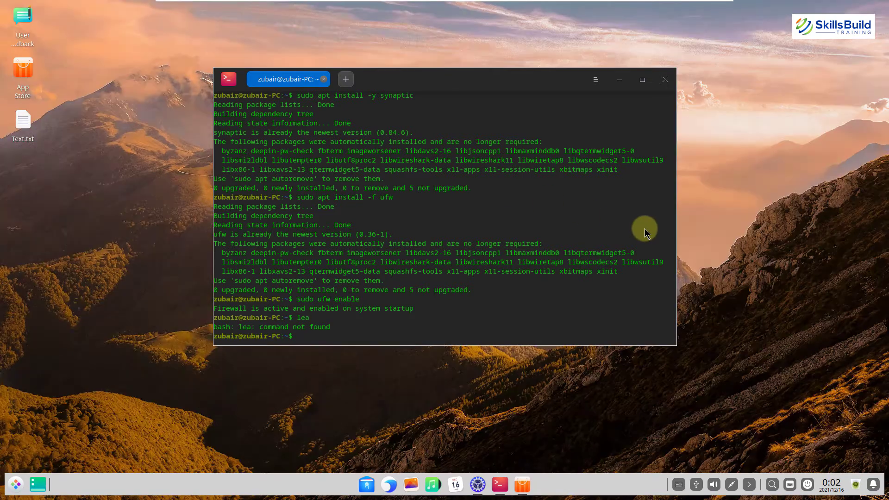
Clear the terminal and set the ufw default policy for incoming traffic to deny
type("clear")
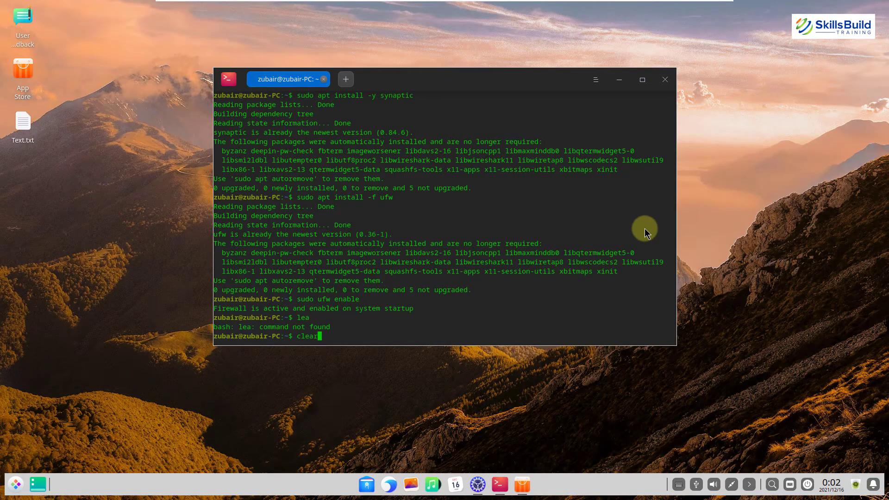
key("Return")
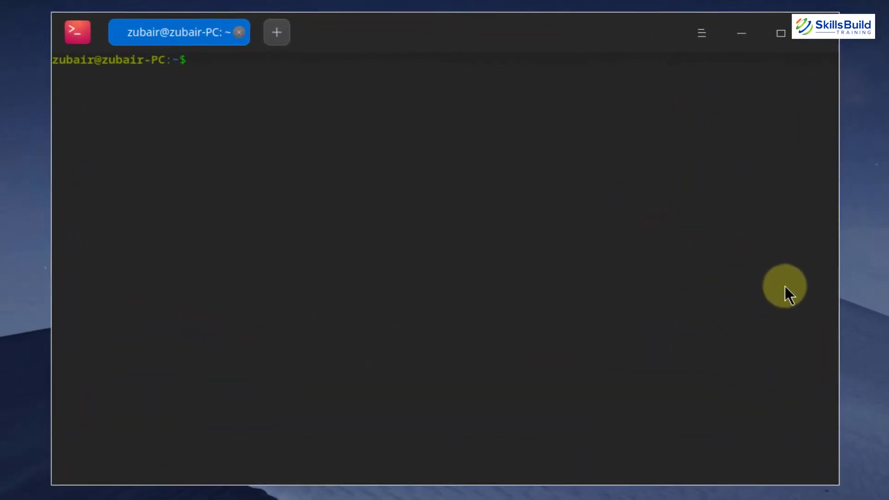
type("sudo ufw default")
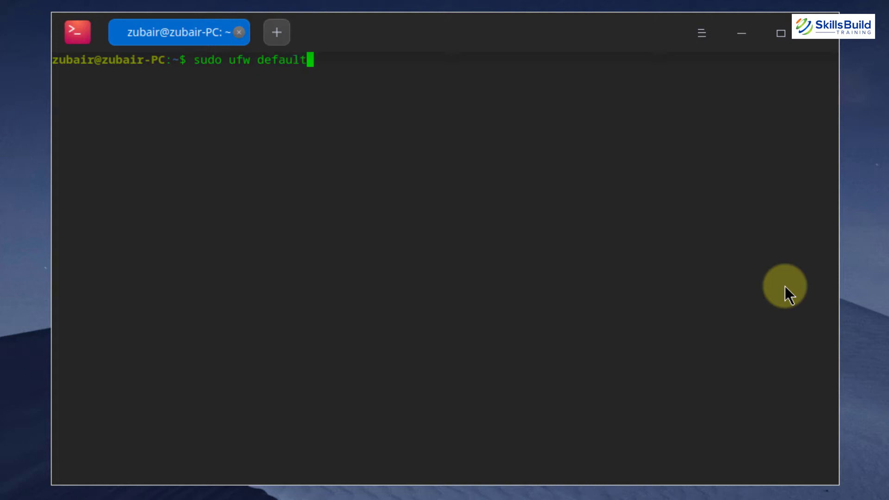
type(" denu incomi")
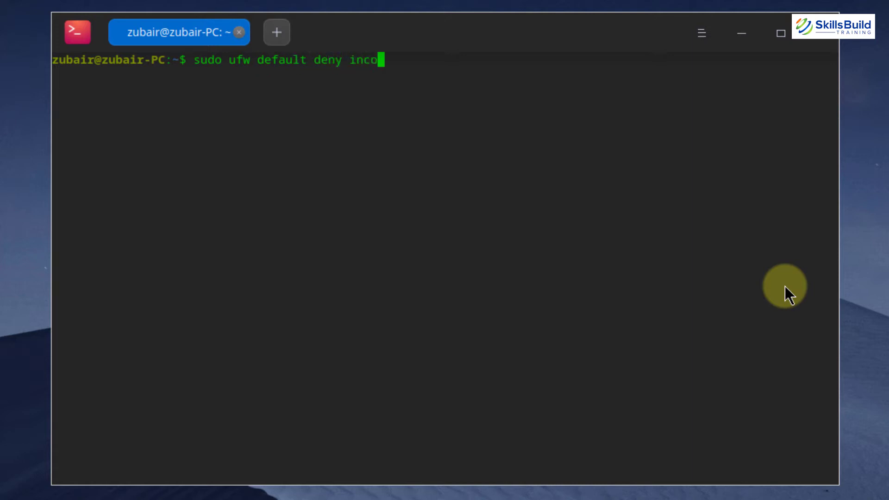
type("ng")
key("Return")
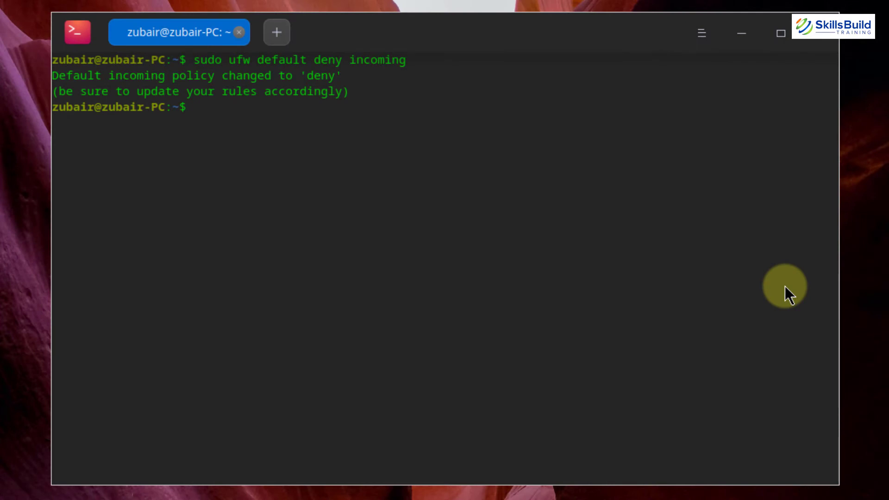
Set the ufw default policy for outgoing traffic to allow and clear the terminal
type("sudo ufw def")
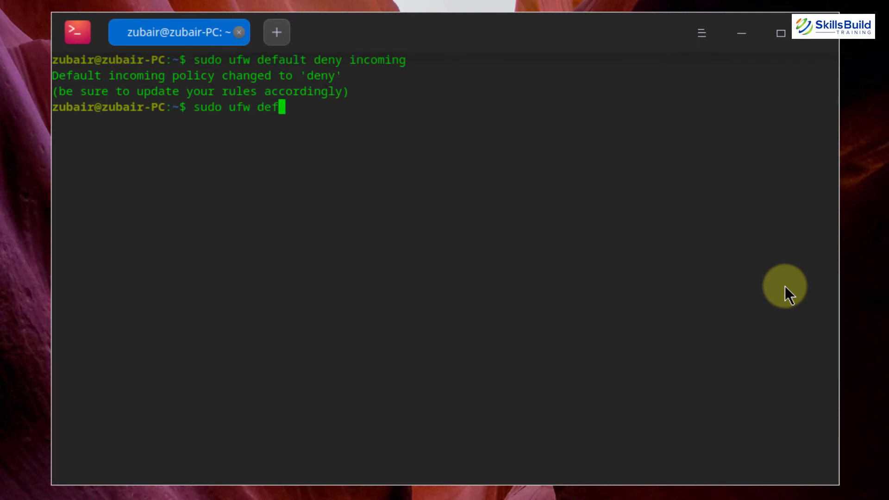
type("ault allow outgoi")
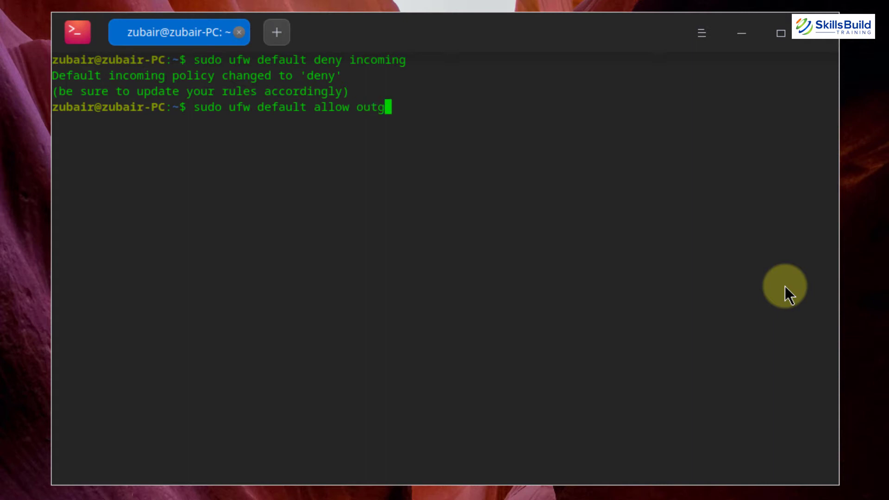
type("ng")
key("Return")
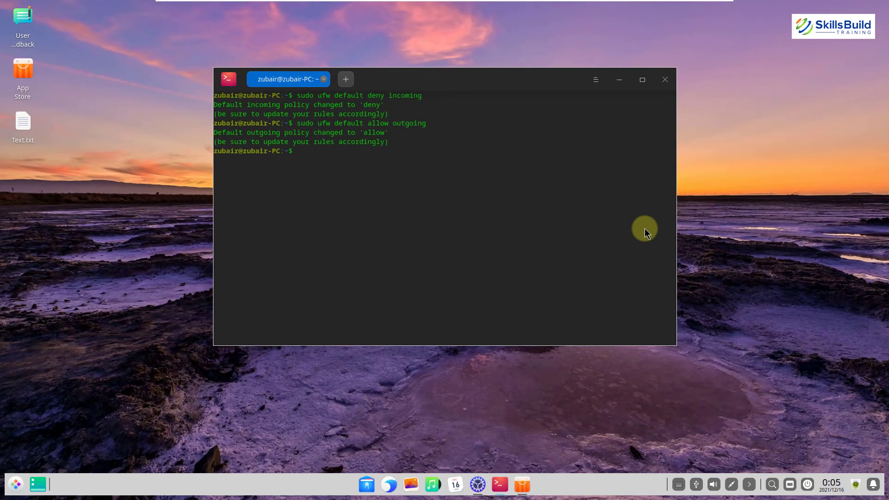
key("ctrl+l")
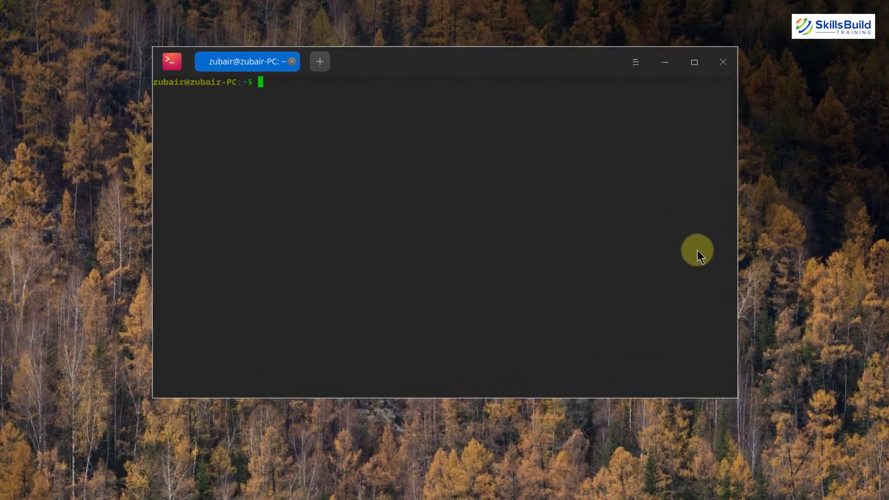
Install the python package with sudo apt install python
type("sudo")
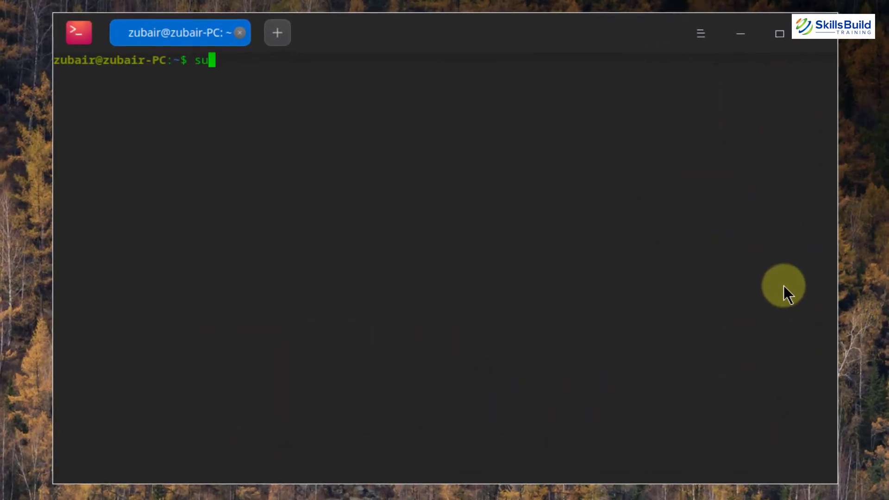
type(" apt")
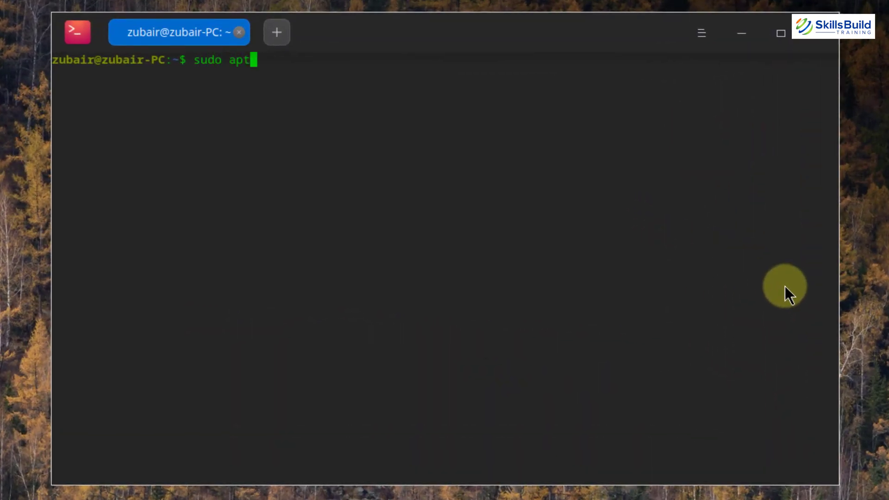
type(" install ")
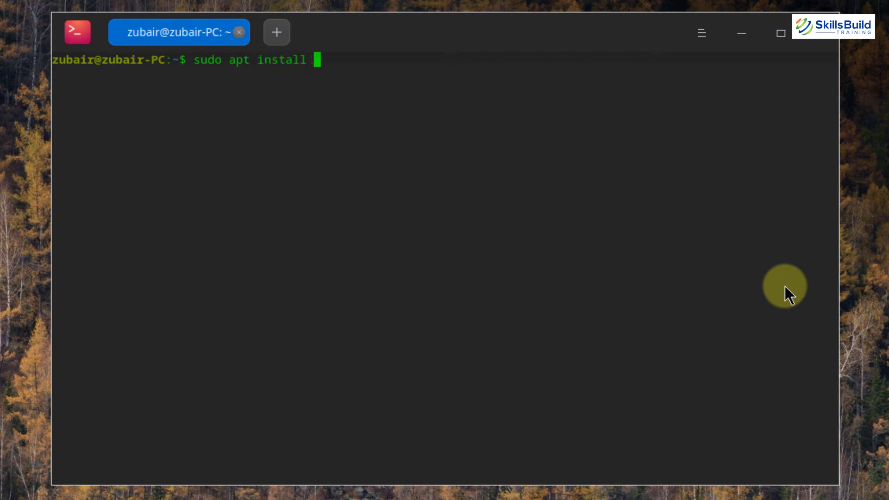
type("python")
key("Return")
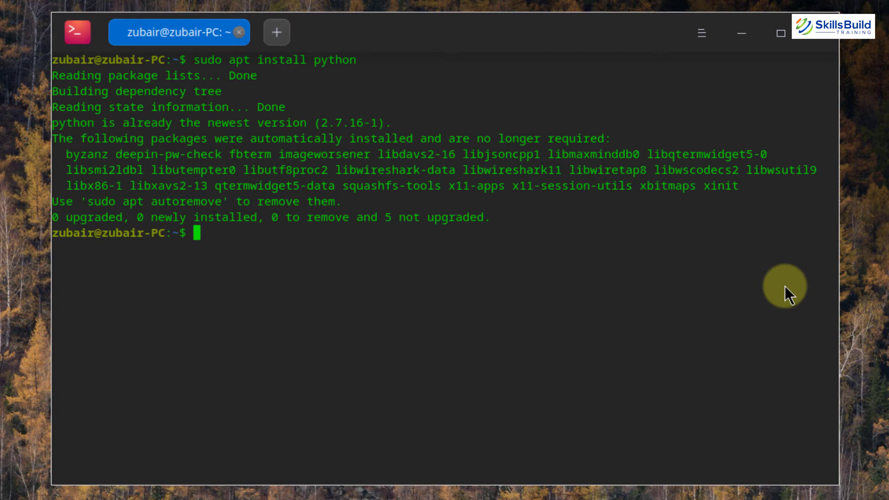
Check the installed Python version with python3 --version and clear the terminal
type("python3 --v")
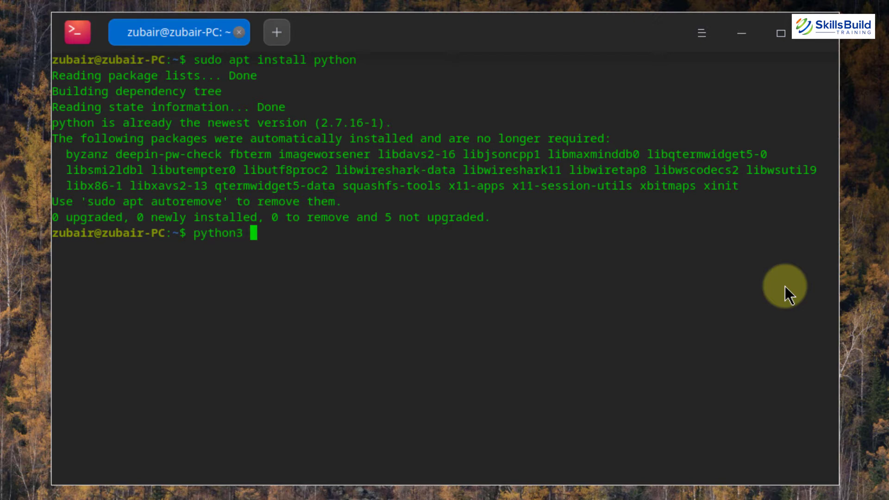
type("ersion")
key("Return")
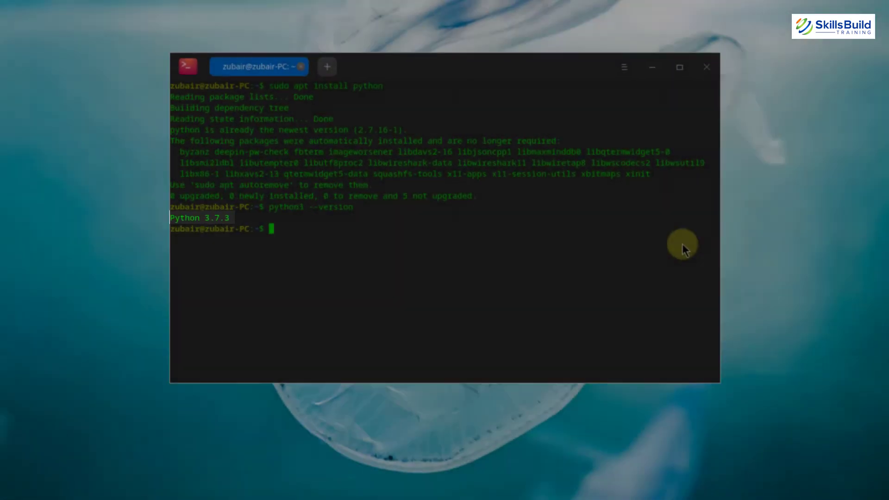
key("ctrl+l")
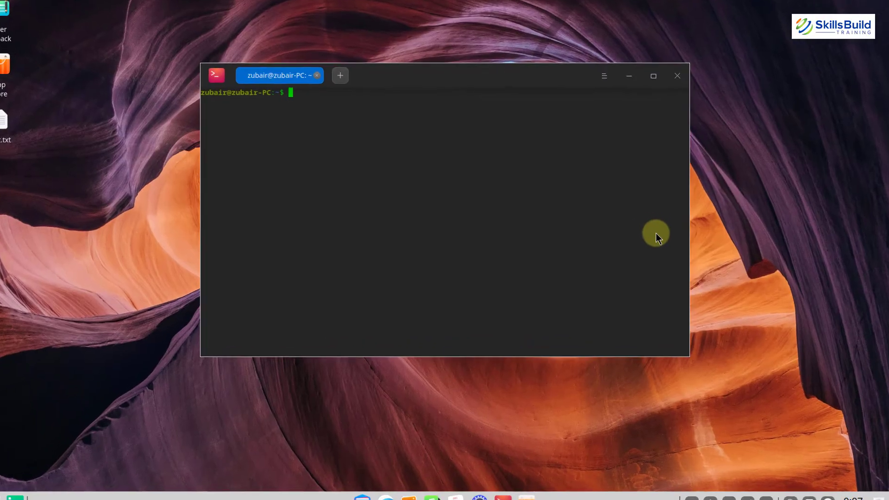
Install the default JDK with sudo apt install default-jdk
type("sudo ap")
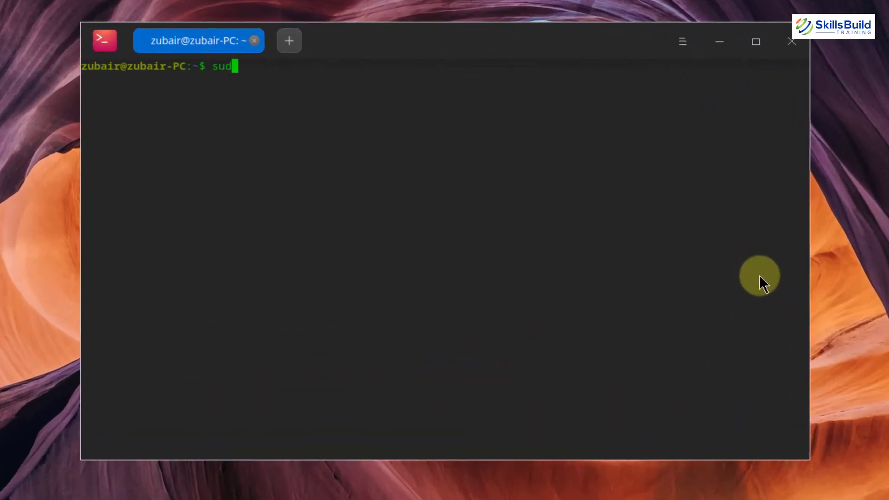
type("t ins")
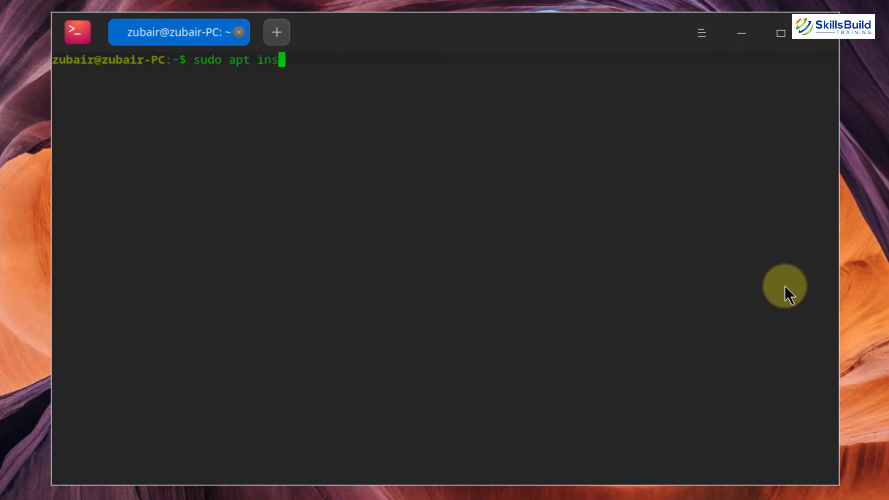
type("tall default-jd")
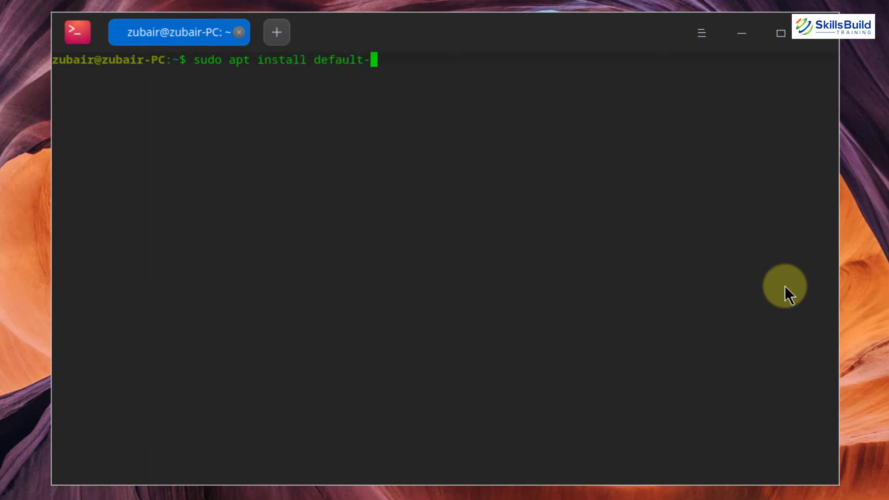
type("k")
key("Return")
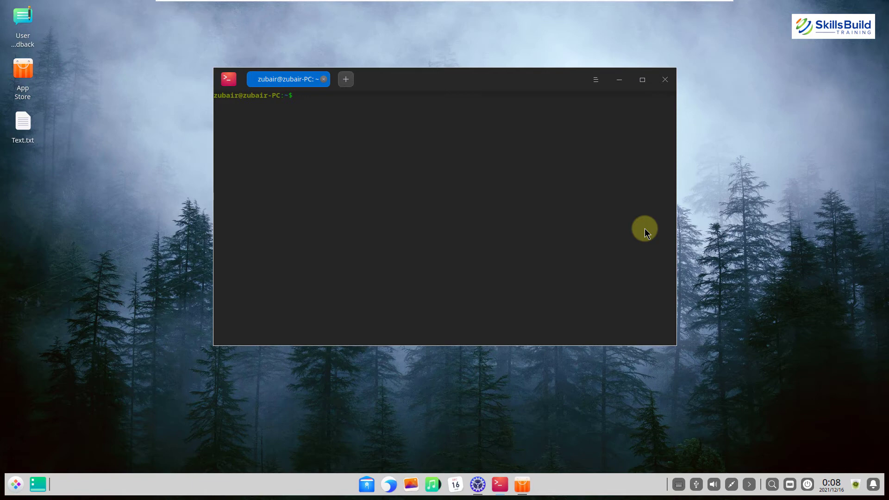
Open /etc/default/grub with sudo vi and set GRUB_TIMEOUT to 0
type("sud")
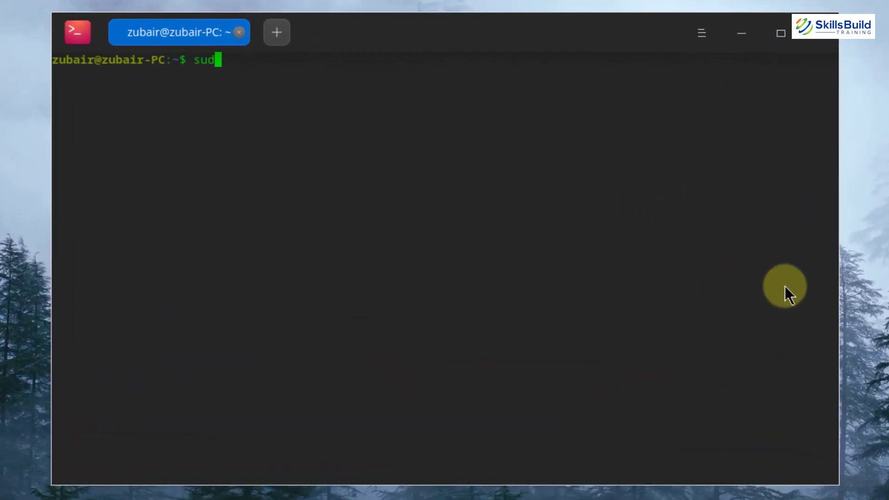
type("o vi /etc/default")
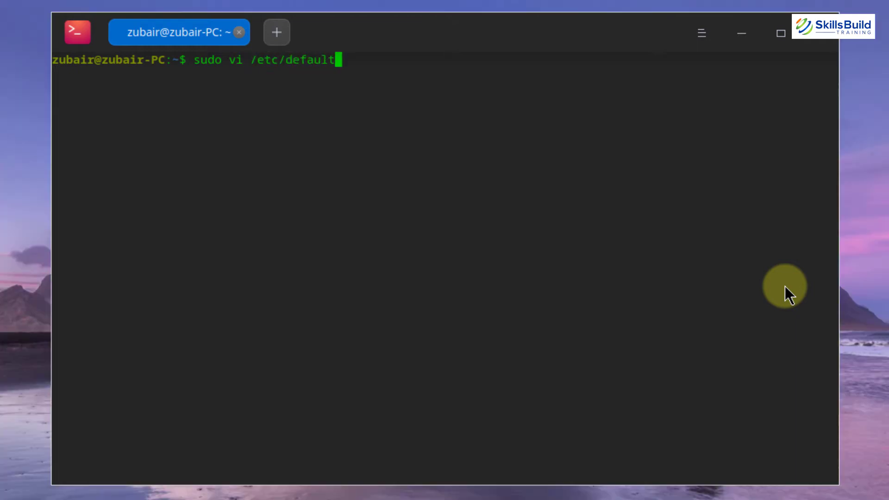
type("/grub")
key("Return")
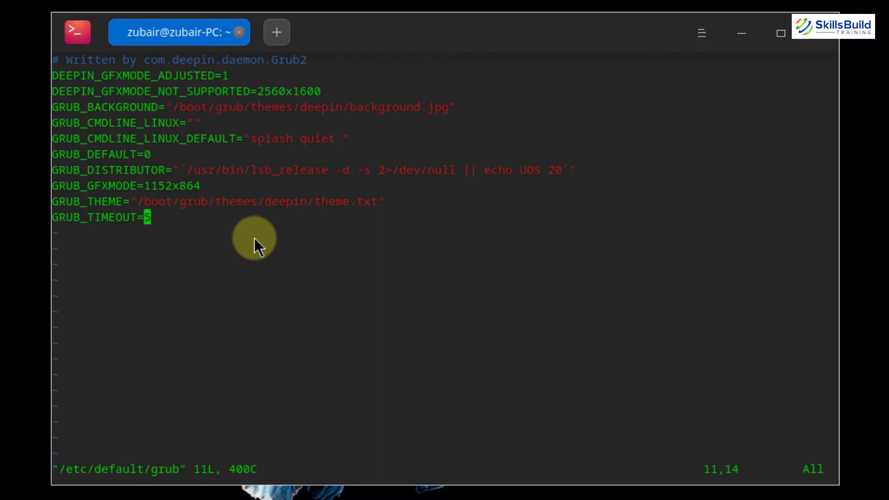
key("ctrl+i")
key("x")
key("0")
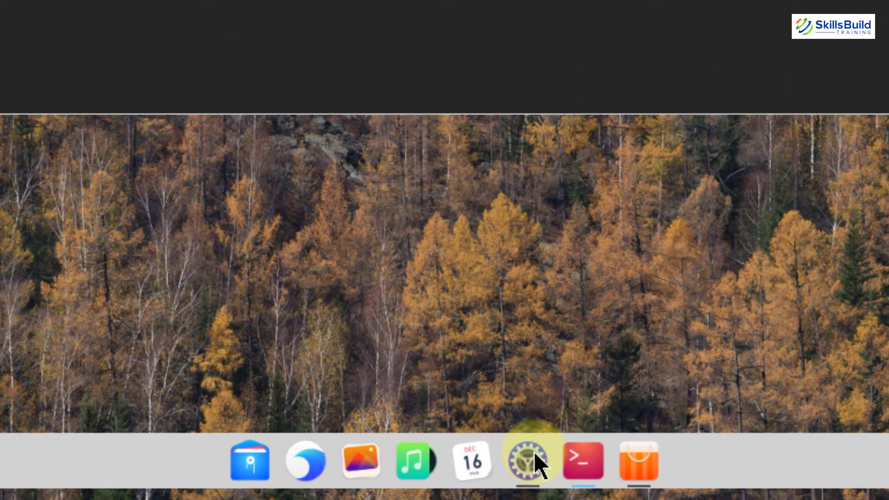
Switch to the Control Center and open the Shortcuts settings under Keyboard and Language
left_click(479, 481)
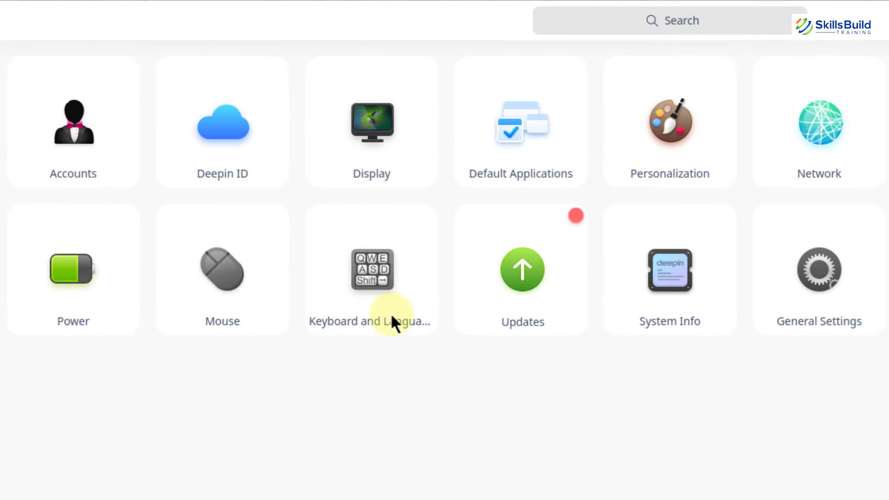
left_click(372, 292)
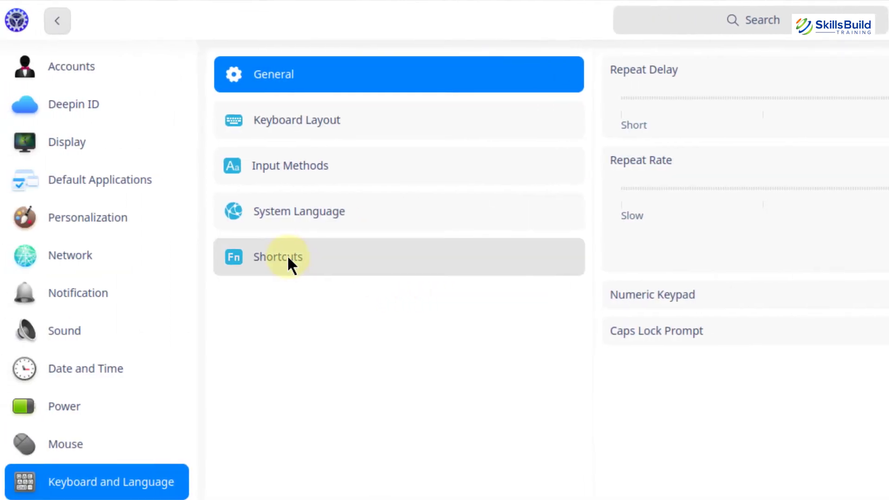
left_click(295, 265)
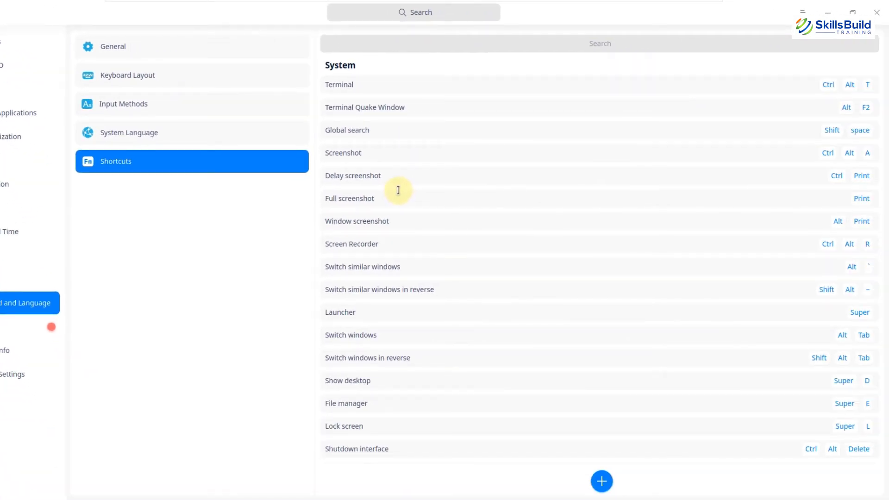
Start a new custom shortcut with the name "kill applications" and the command xkill
scroll(403, 188, "down", 5)
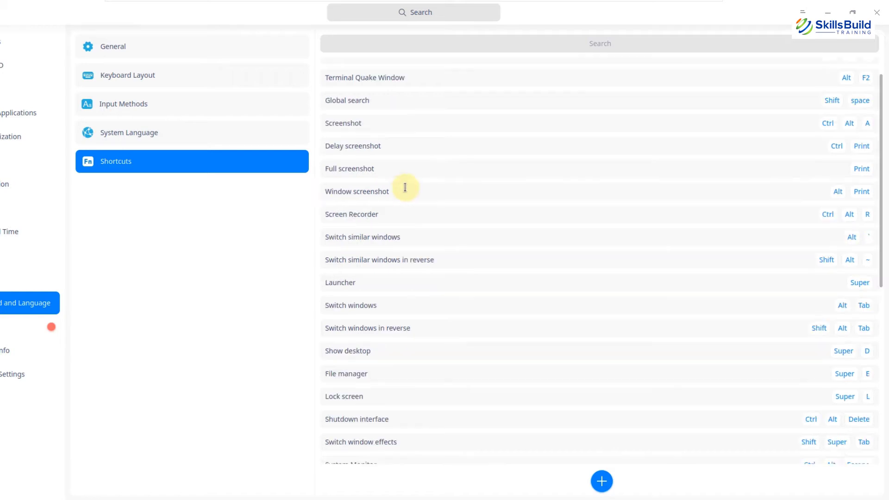
scroll(403, 188, "down", 5)
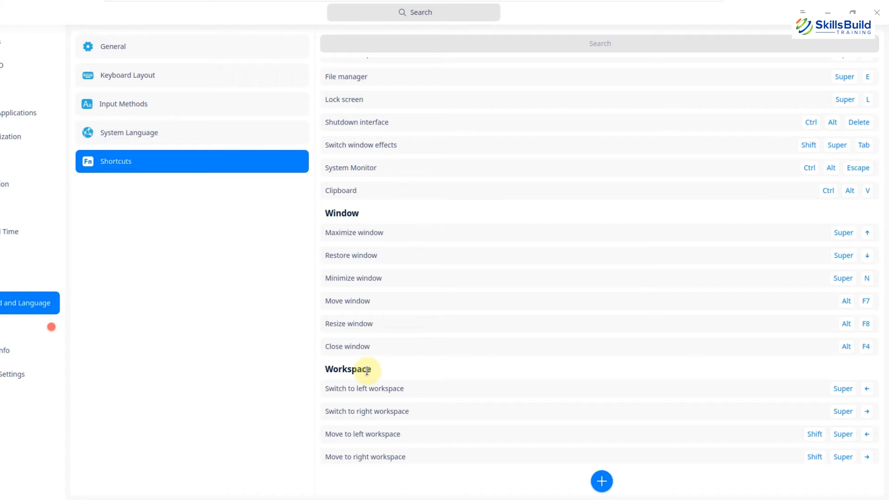
scroll(367, 370, "down", 1)
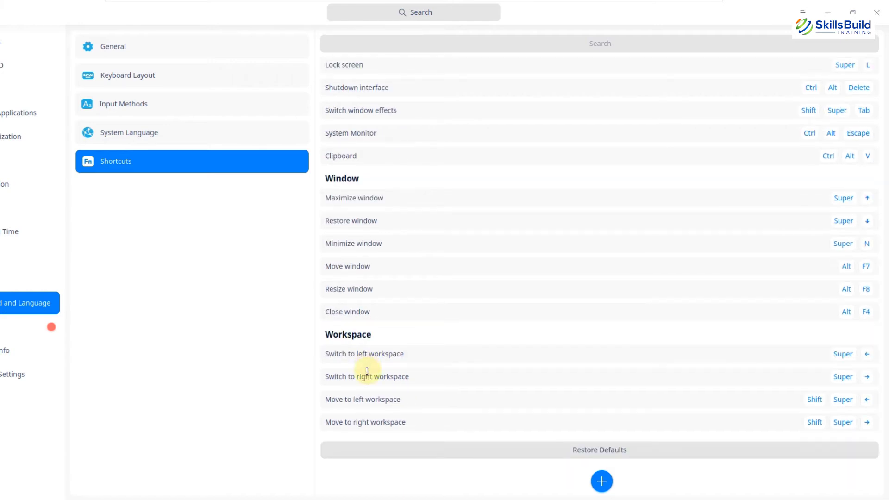
left_click(601, 479)
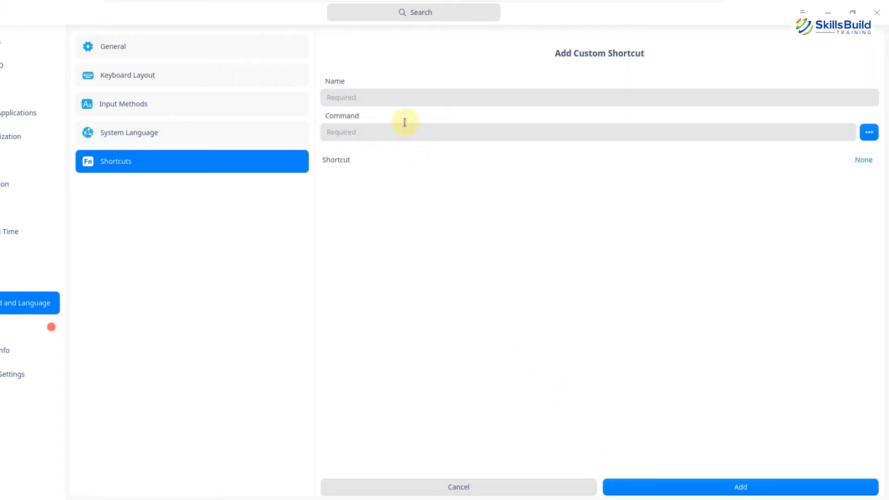
left_click(394, 100)
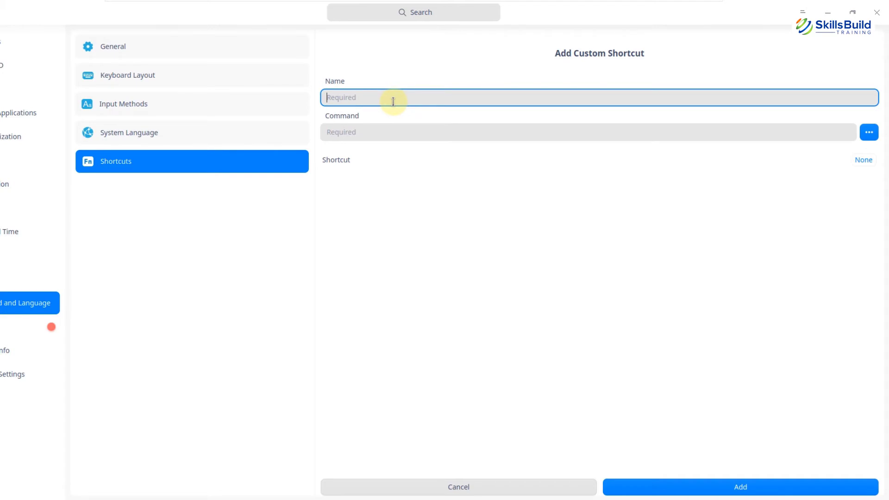
type("kill applications")
left_click(383, 131)
type("xkill")
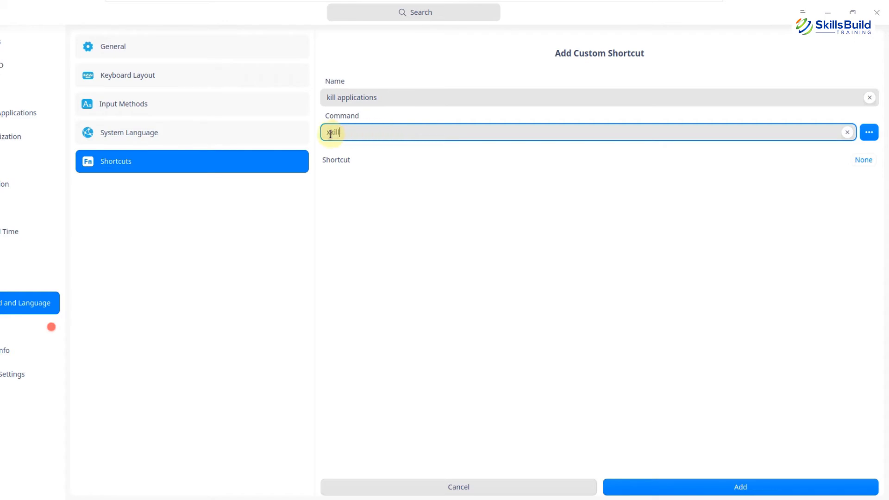
Assign Ctrl+Alt+K to the kill applications shortcut, add it to the list and close the settings window
left_click(859, 159)
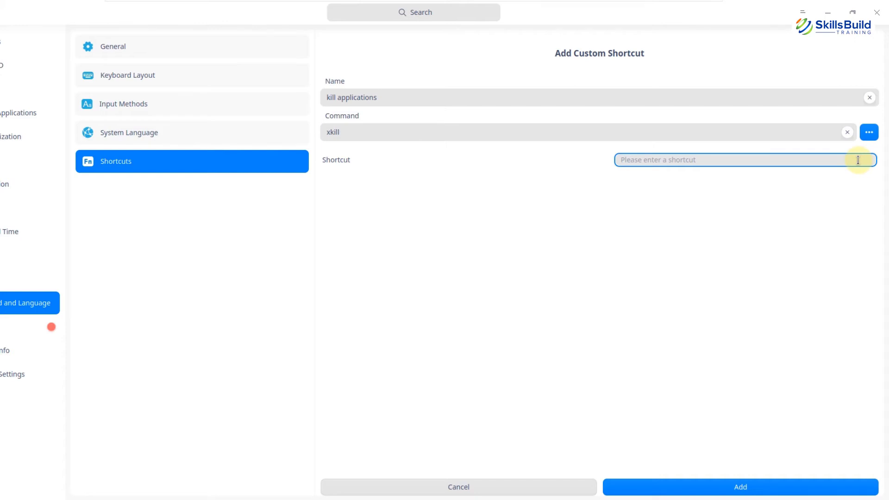
key("ctrl")
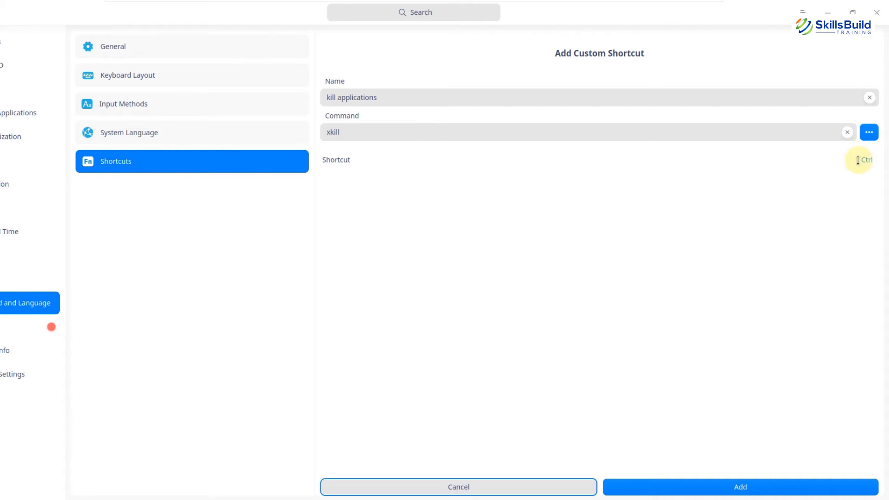
key("ctrl+alt")
key("ctrl+alt+k")
left_click(681, 486)
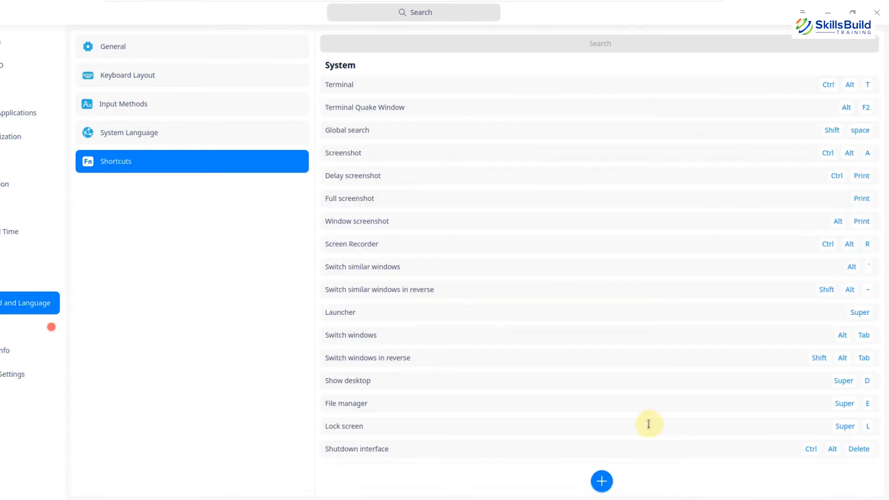
scroll(648, 423, "down", 8)
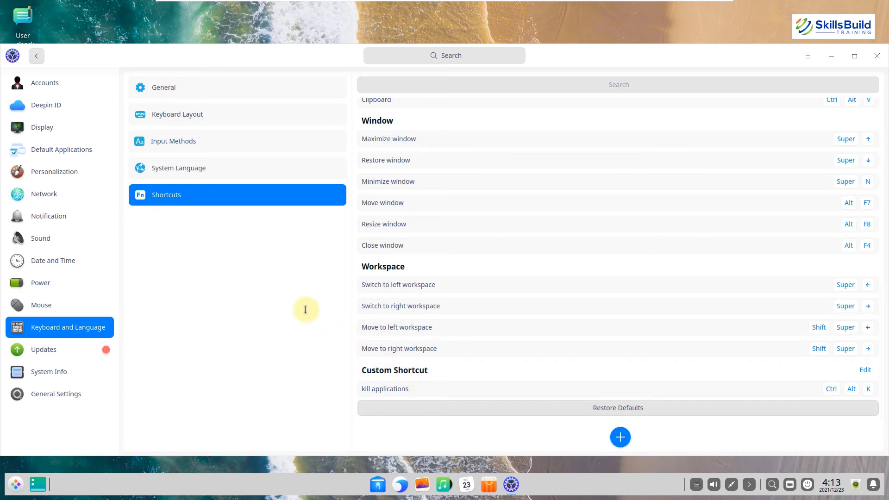
key("alt+F4")
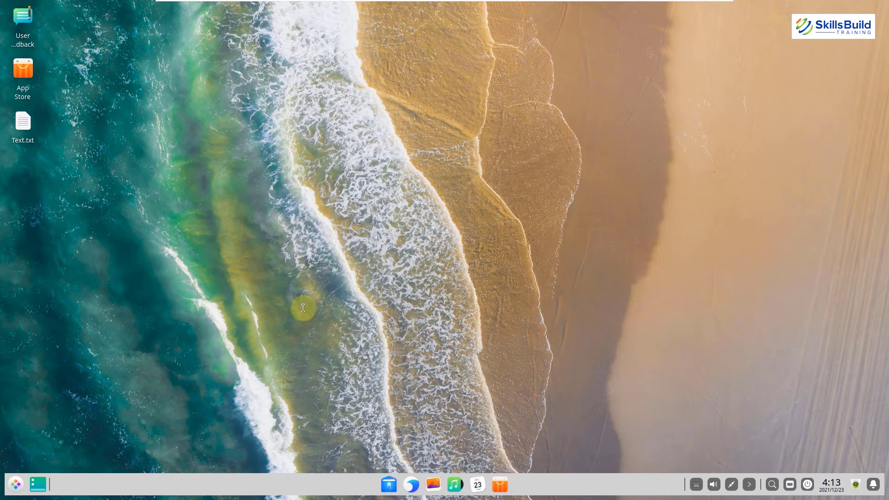
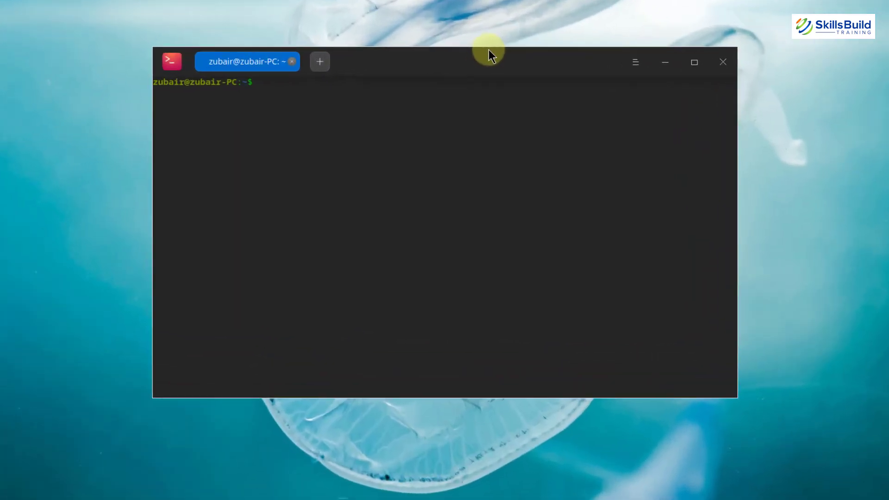
Try to install Timeshift with sudo apt install timeshift, and launch the Timeshift application by authenticating with the account password
type("sudo apt install timeshift")
key("Return")
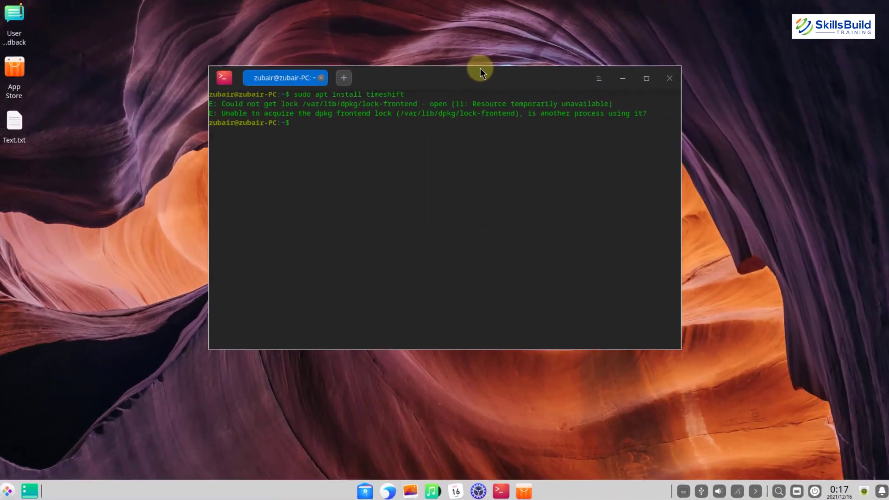
key("super")
type("time")
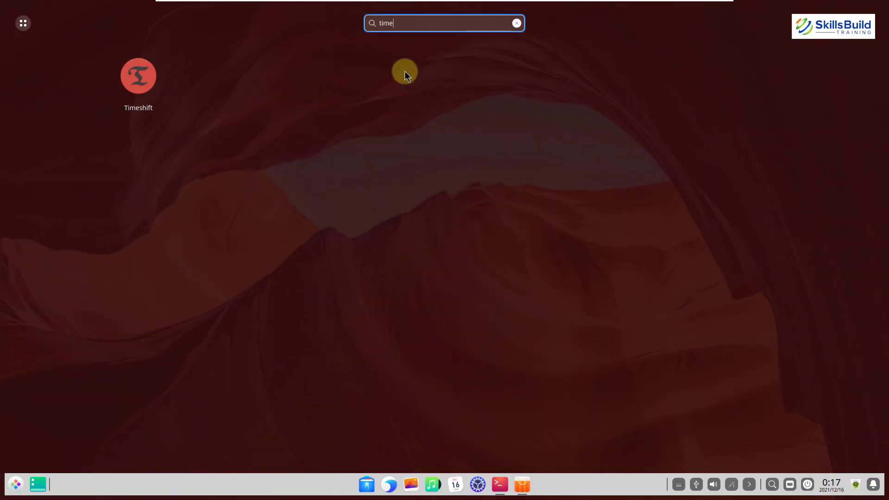
left_click(139, 76)
type("********")
key("Return")
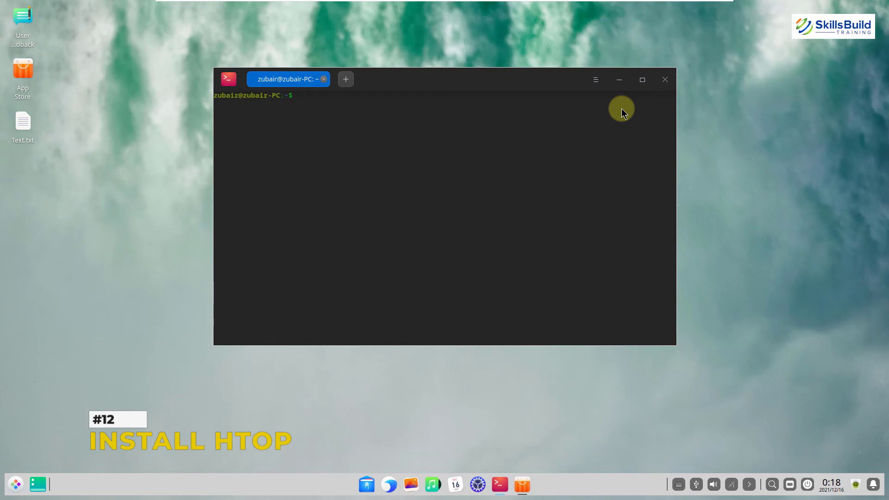
View the running processes with top and suspend it to return to the prompt
type("top")
key("Return")
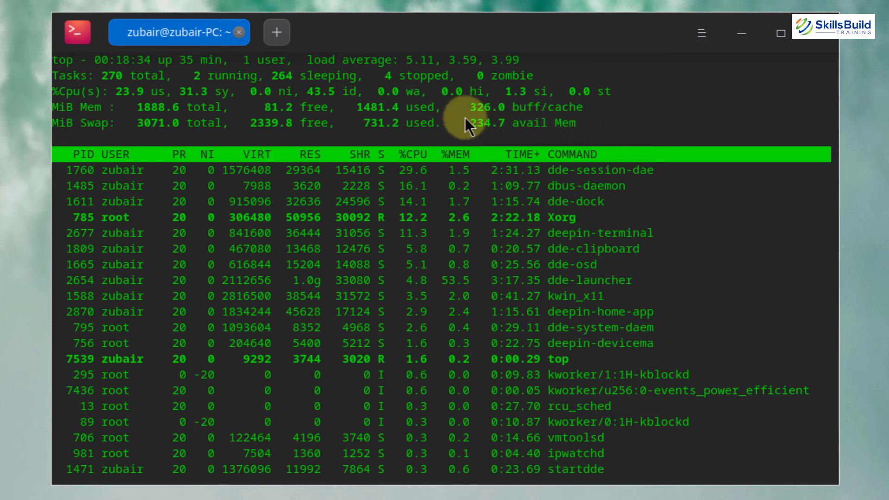
key("ctrl+z")
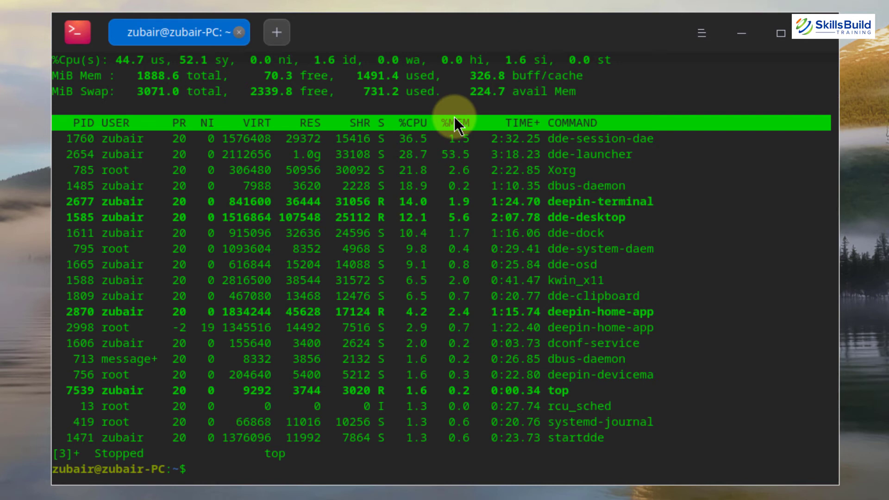
Try to install htop with sudo apt install htop, and view the processes in htop before quitting and clearing the terminal
type("sudo apt install htop")
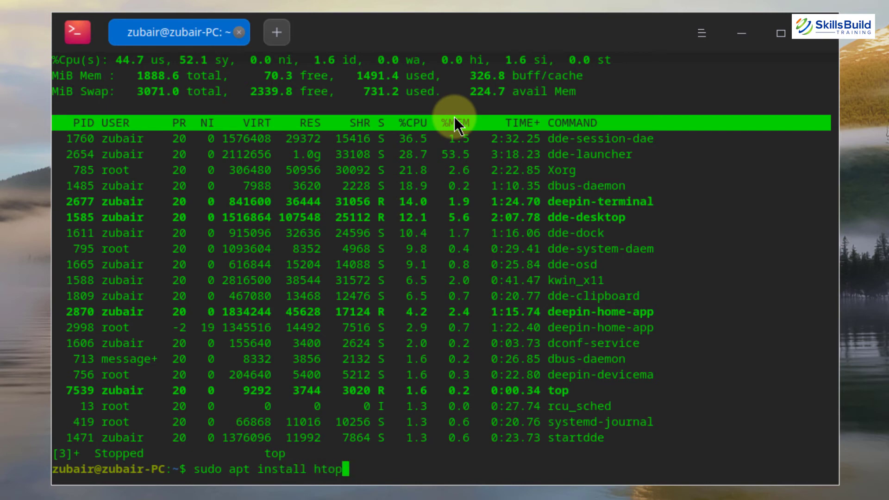
key("Return")
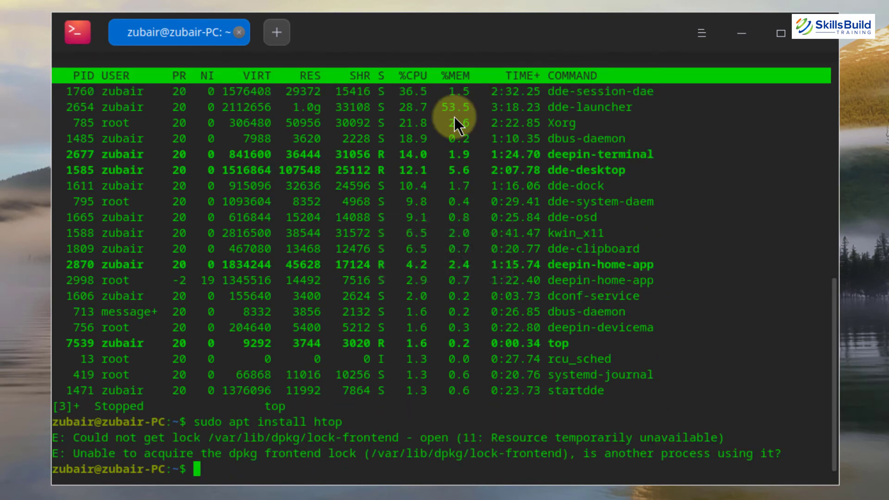
type("htop")
key("Return")
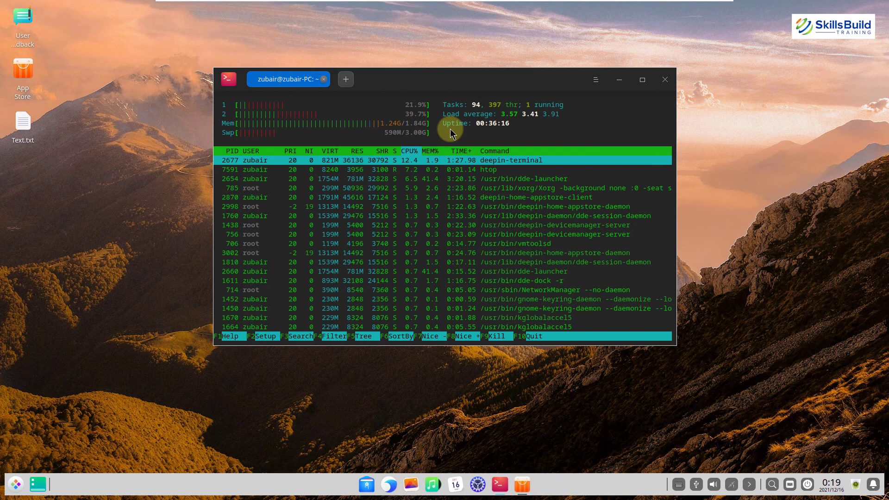
key("q")
key("ctrl+l")
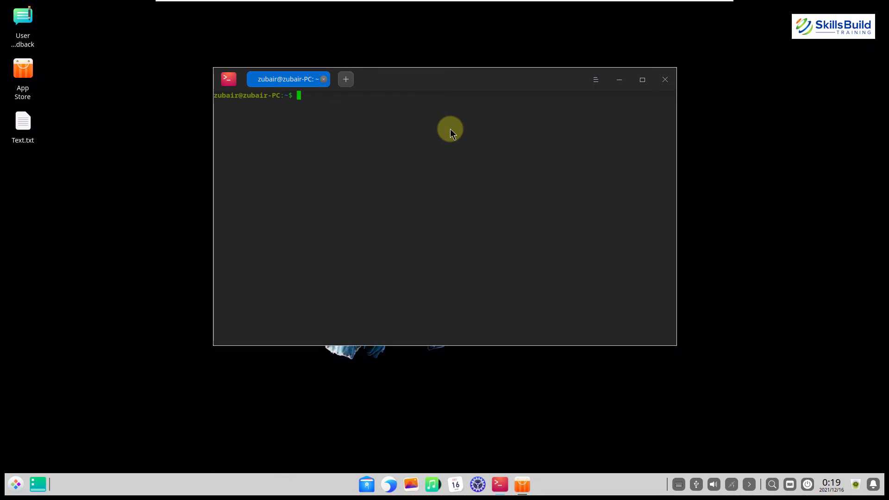
Try to install the TLP power management packages with sudo apt install tlp tlp-rdw
type("s")
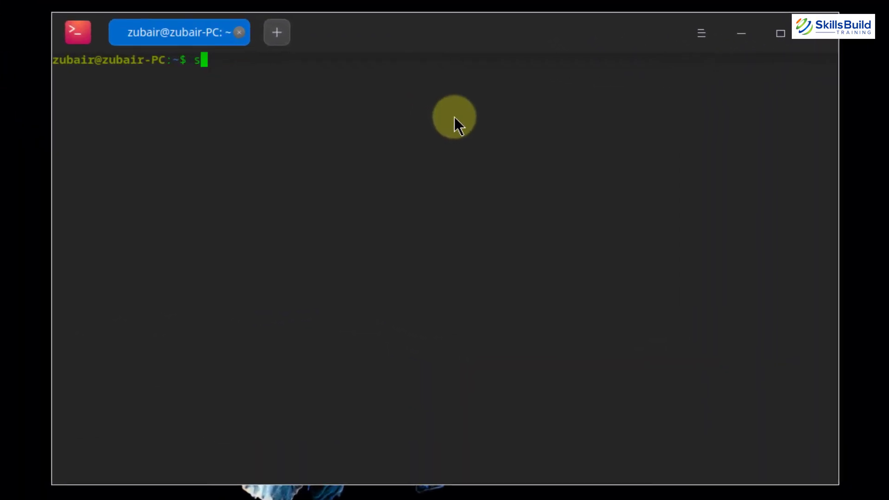
type("udo apt i")
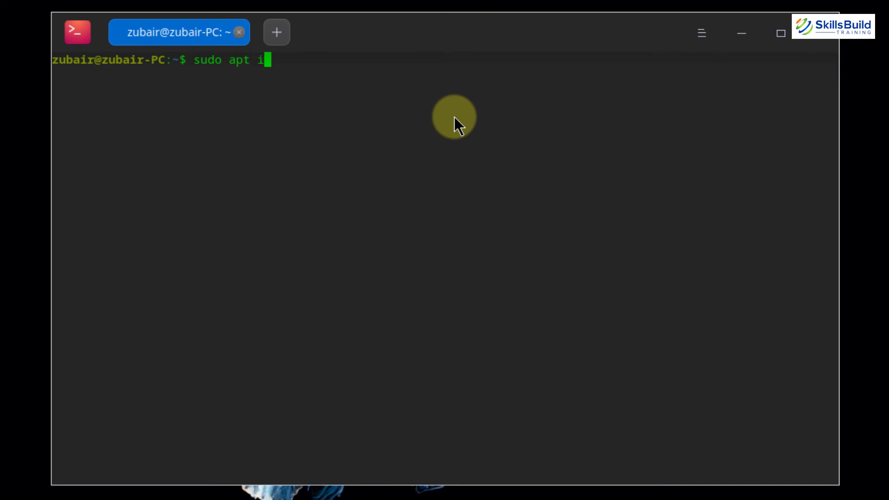
type("nstall t")
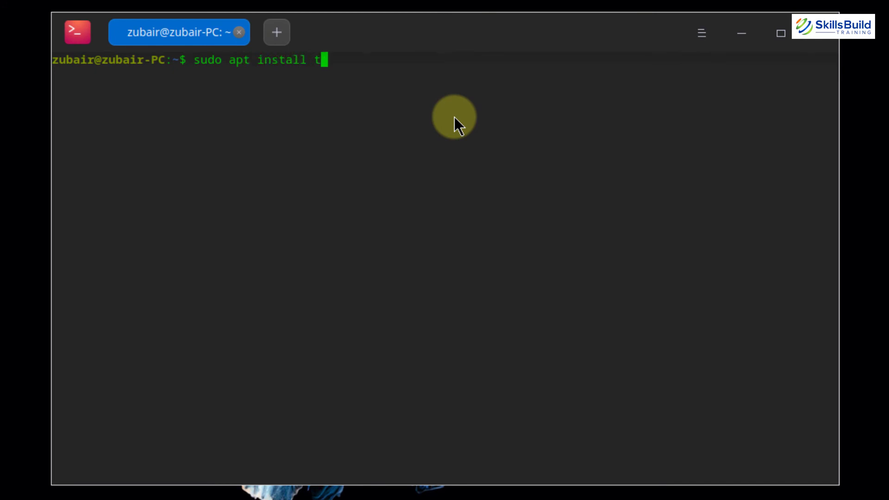
type("lp tlp-rdw")
key("BackSpace")
type("w")
key("Return")
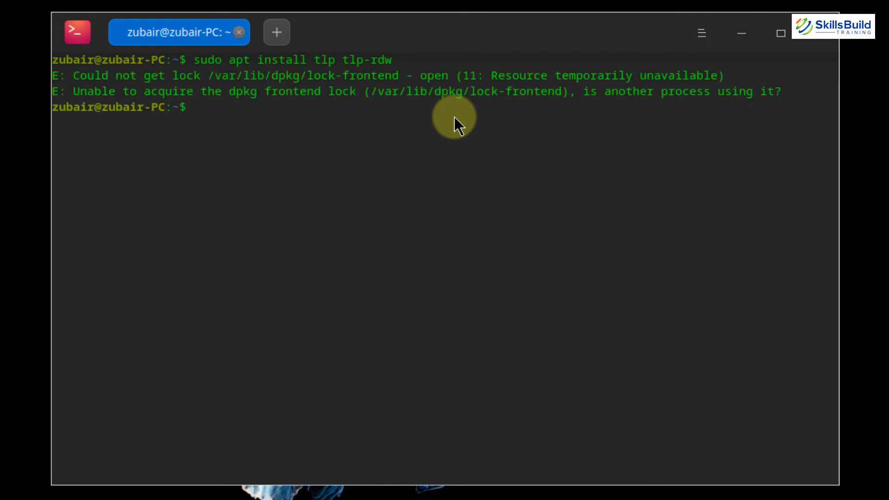
Enable the TLP service at startup by running sudo systemctl enable tlp
key("Up")
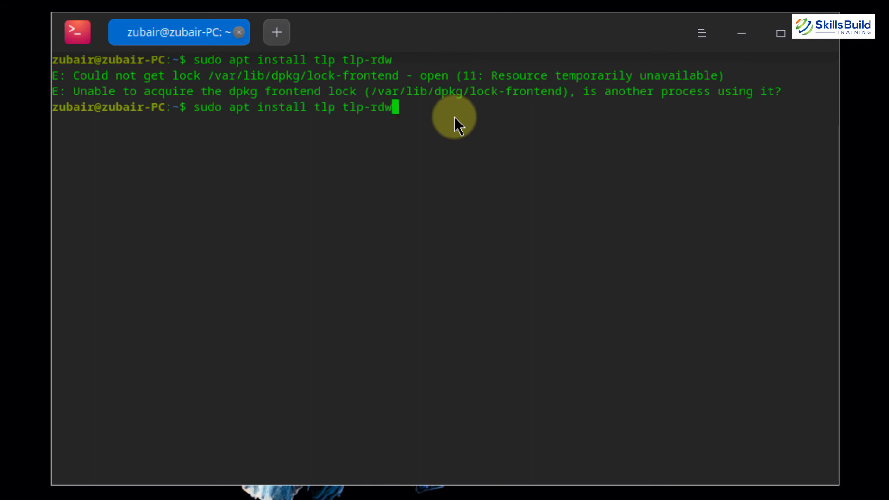
key("BackSpace")
key("BackSpace")
key("BackSpace")
key("BackSpace")
key("BackSpace")
key("BackSpace")
key("BackSpace")
key("BackSpace")
key("BackSpace")
key("BackSpace")
key("BackSpace")
key("BackSpace")
key("BackSpace")
key("BackSpace")
key("BackSpace")
key("BackSpace")
key("BackSpace")
key("BackSpace")
key("BackSpace")
key("BackSpace")
key("BackSpace")
key("BackSpace")
key("BackSpace")
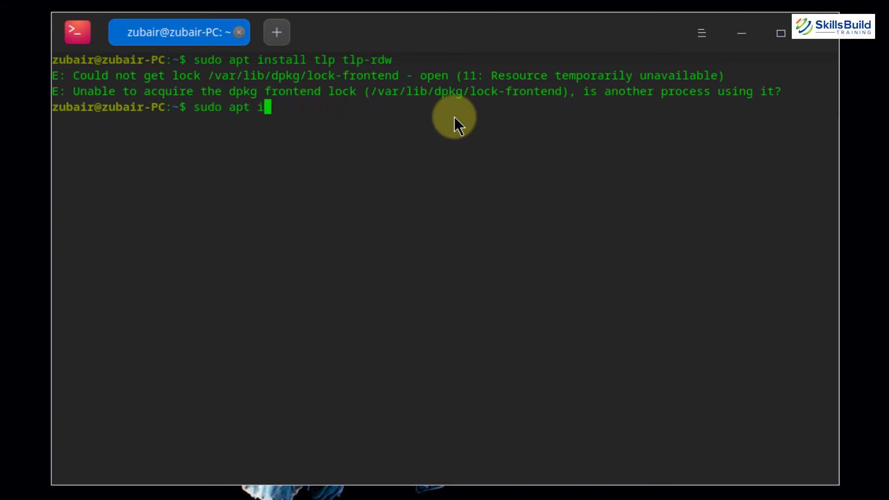
type("systemctl enable tlp")
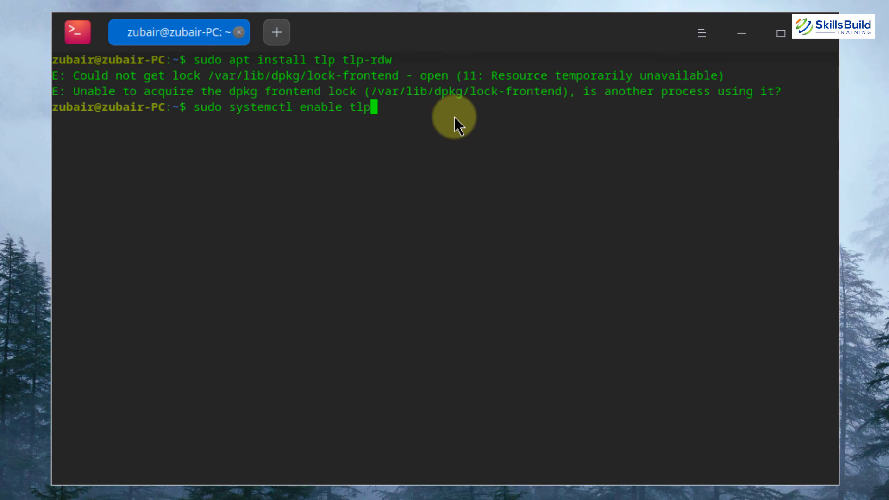
key("Return")
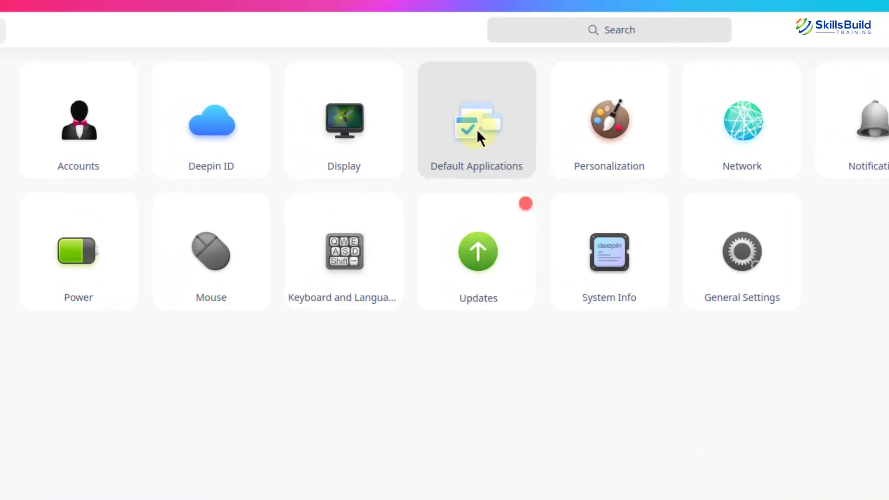
In the Control Center, review the Default Applications choices for mail, music, video, picture and terminal
left_click(521, 139)
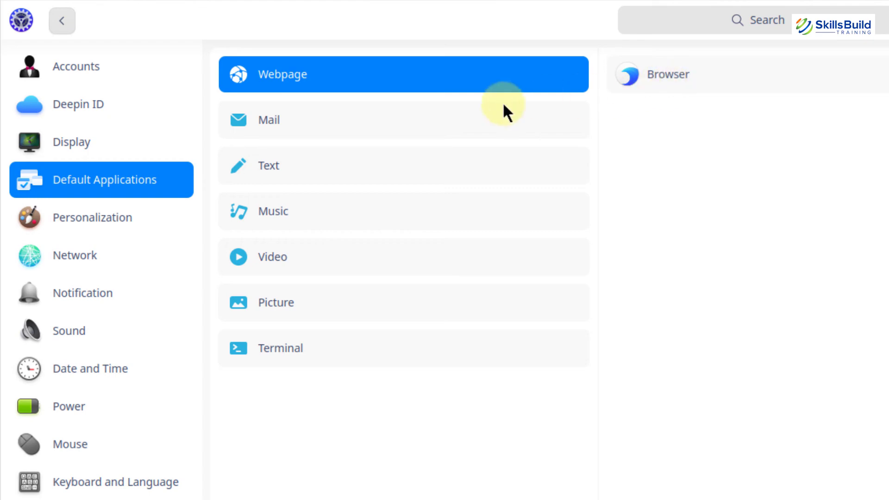
left_click(286, 124)
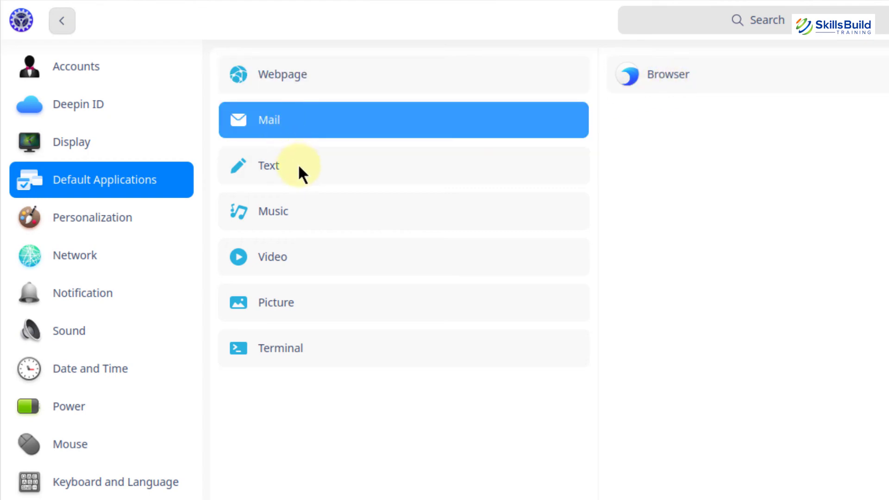
left_click(276, 209)
left_click(296, 266)
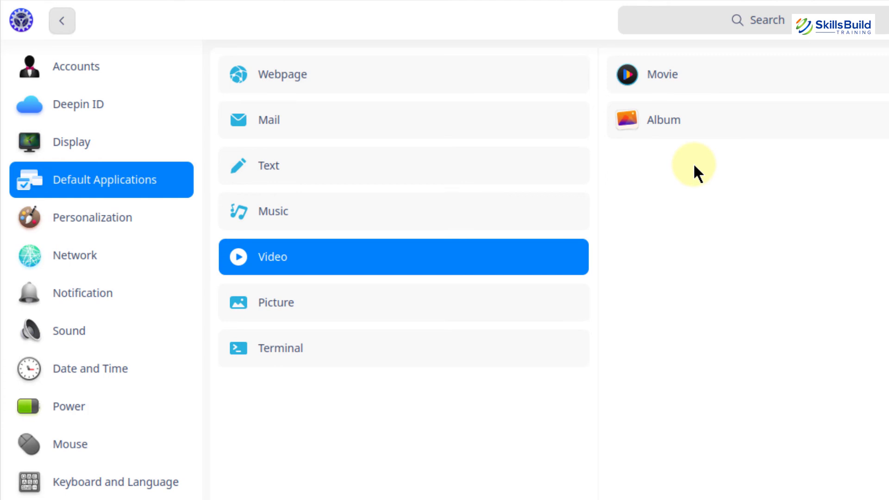
left_click(277, 307)
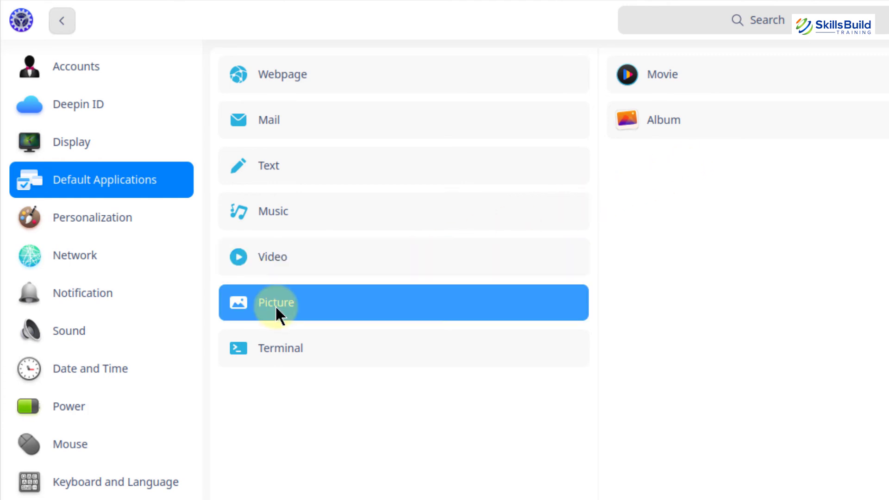
left_click(277, 348)
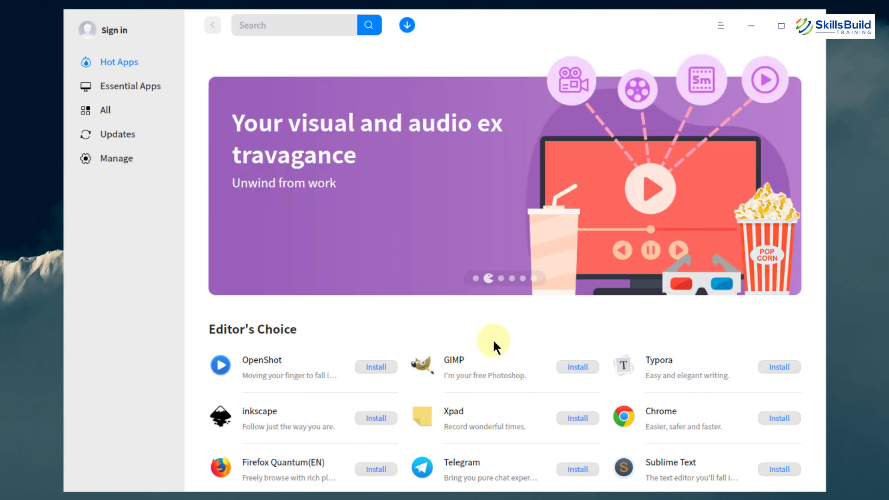
In the App Store, start installing GIMP from Editor's Choice and search the store for dropbox
left_click(574, 368)
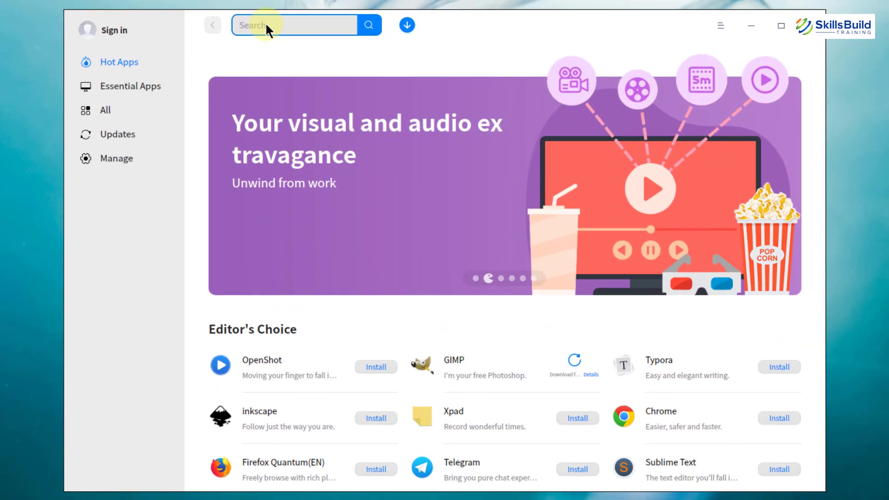
type("dropbox")
key("Return")
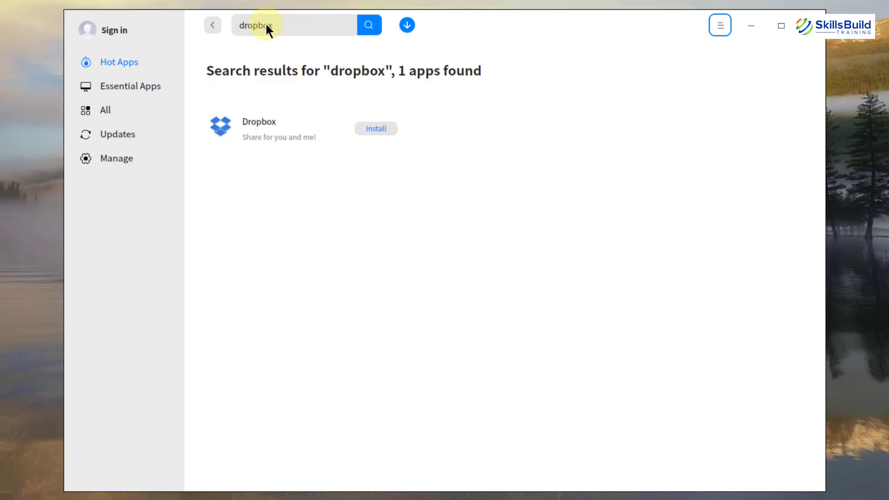